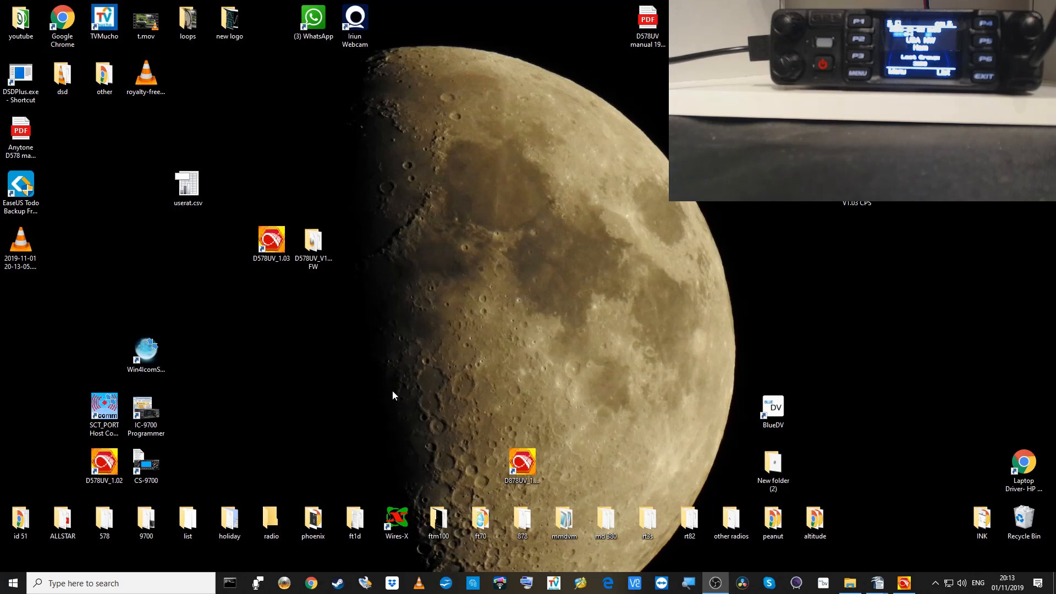
- Create a new folder in an empty area of the desktop, keeping its default name
right_click(602, 148)
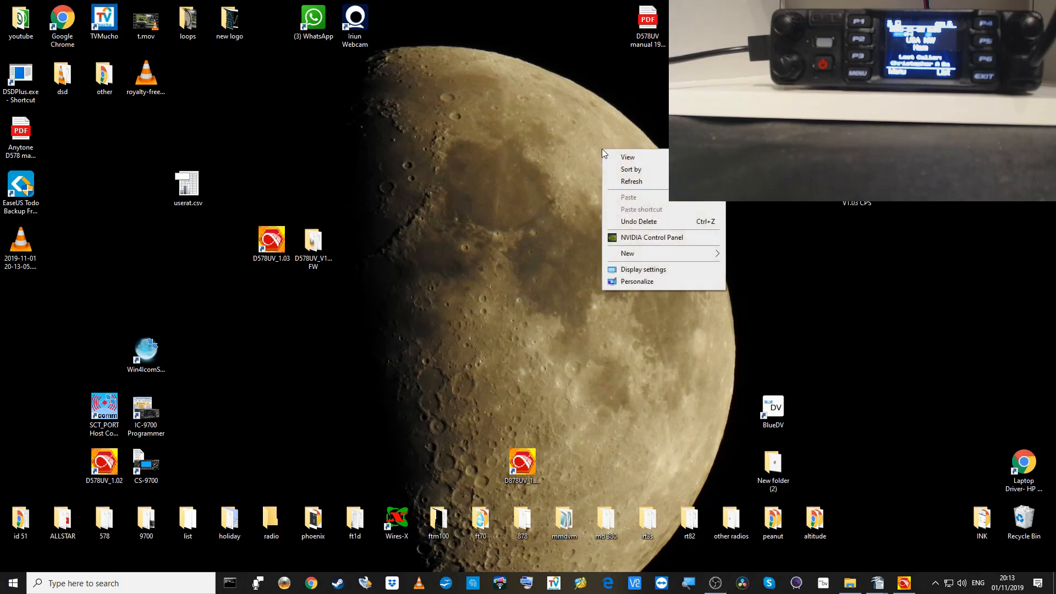
click(505, 124)
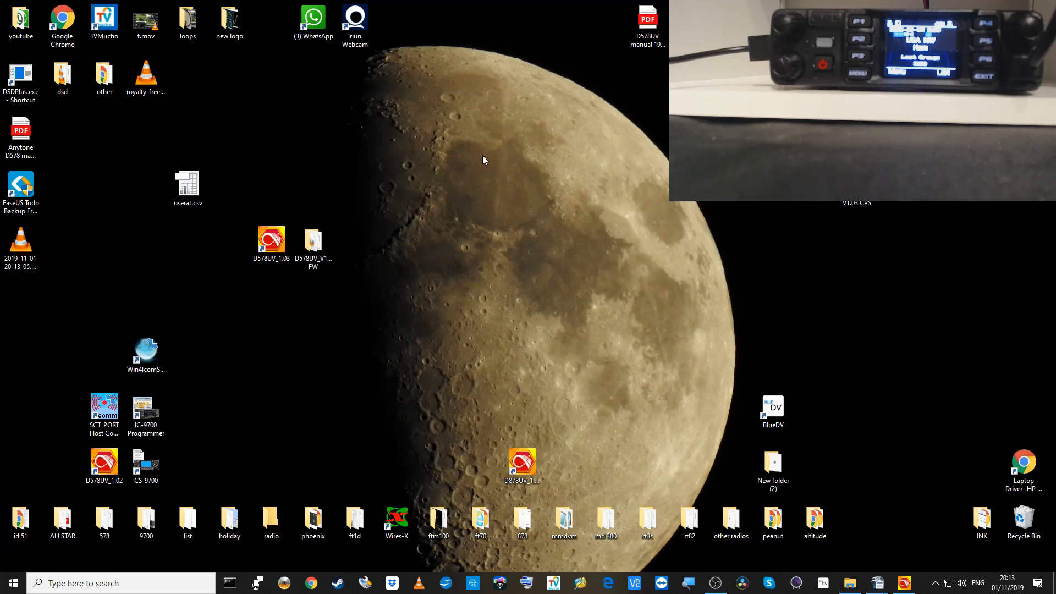
right_click(476, 174)
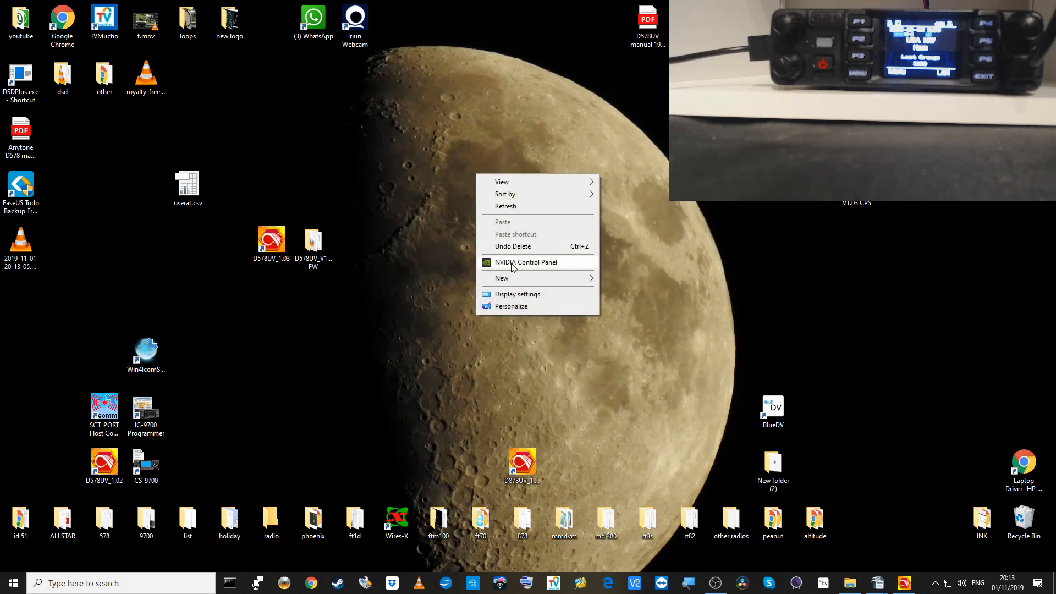
mouse_move(522, 282)
click(609, 282)
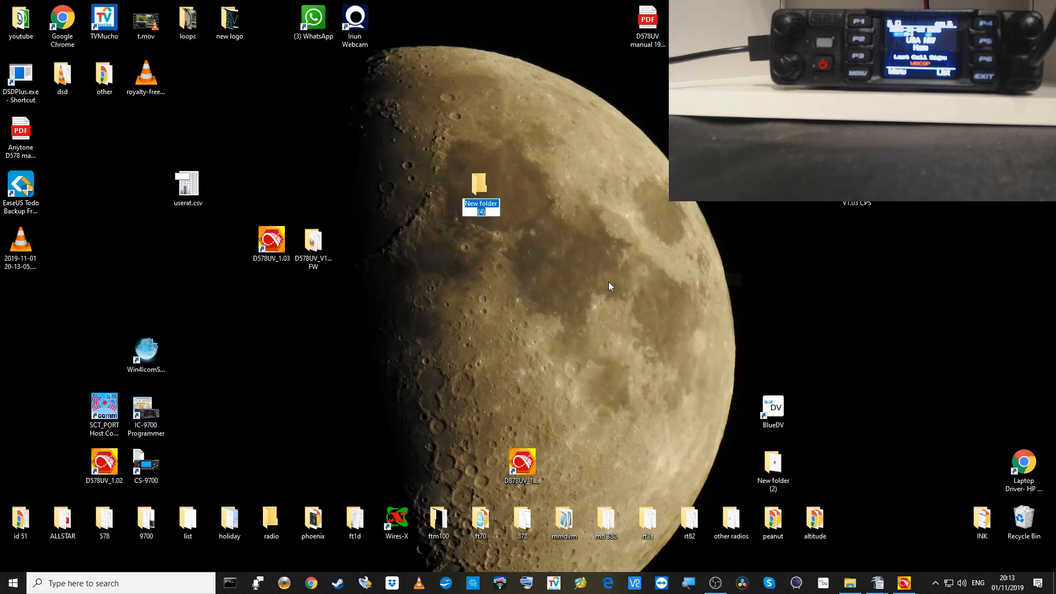
click(482, 194)
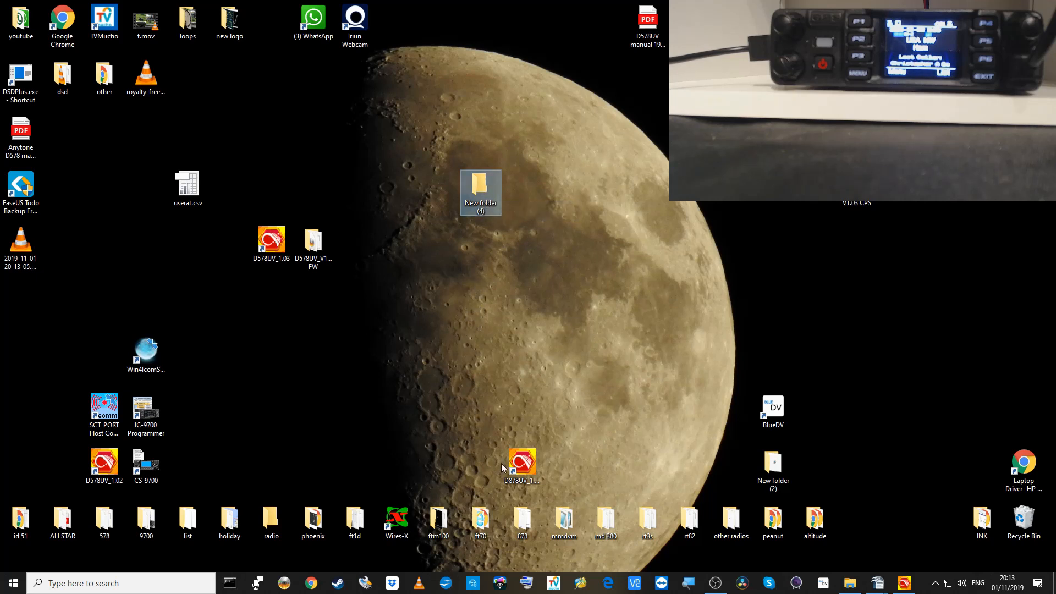
- Launch the D878UV 1.16A programming software from the desktop and bring up its data export window
double_click(525, 466)
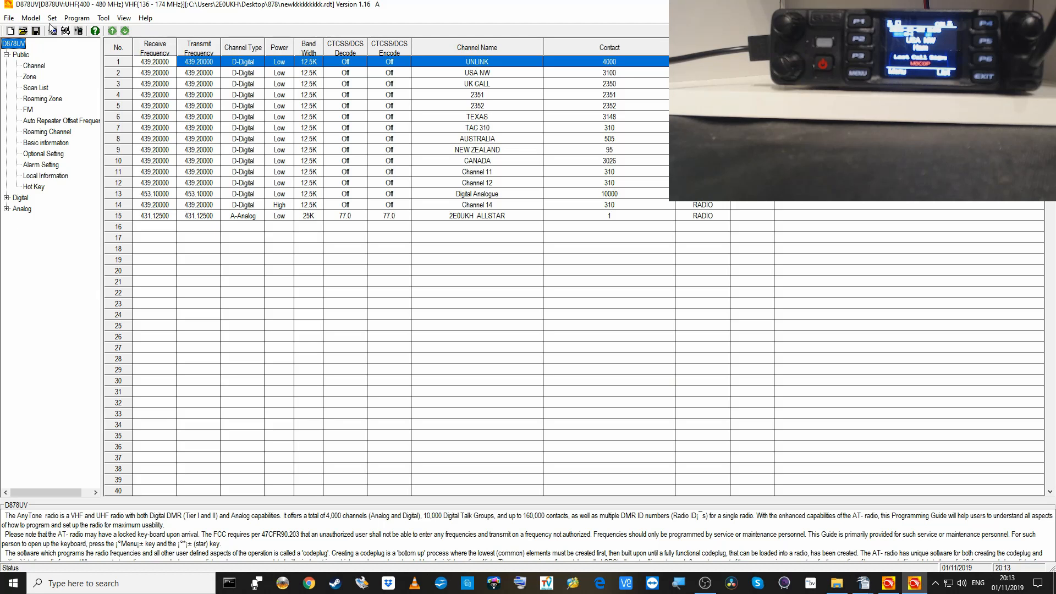
click(9, 20)
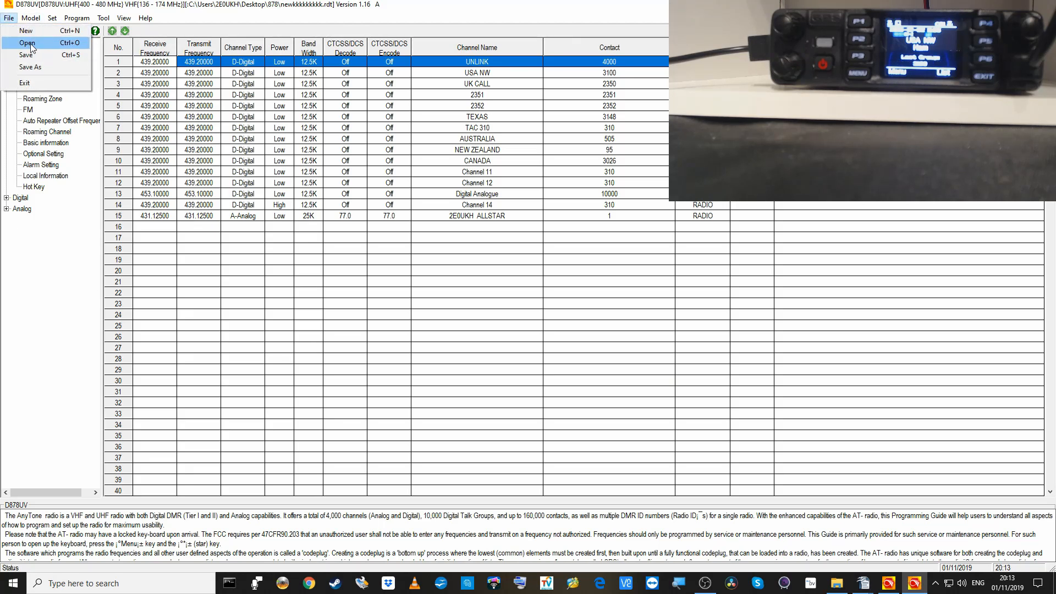
click(333, 11)
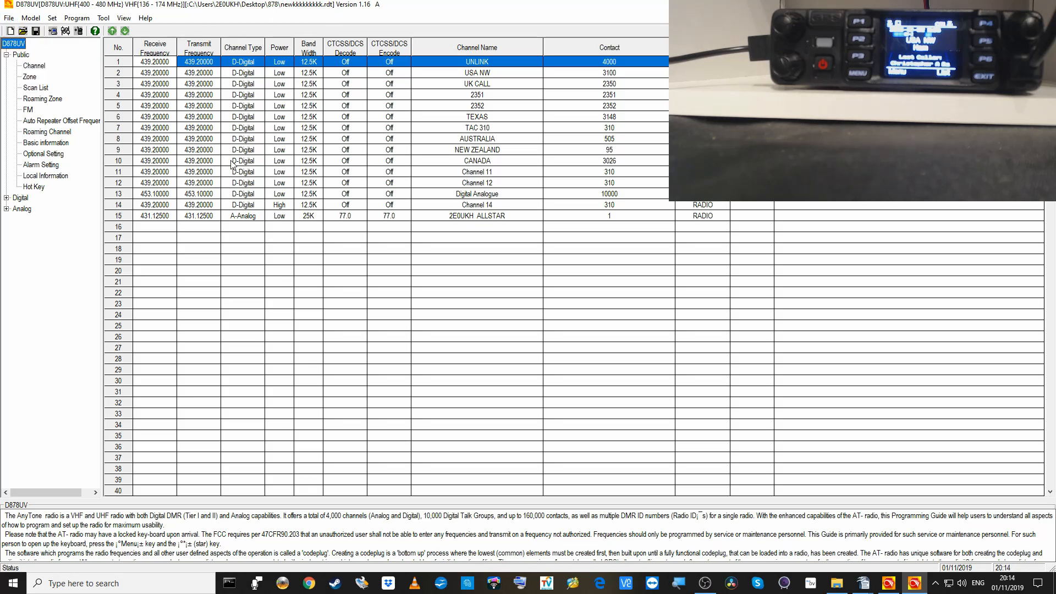
click(107, 21)
click(131, 56)
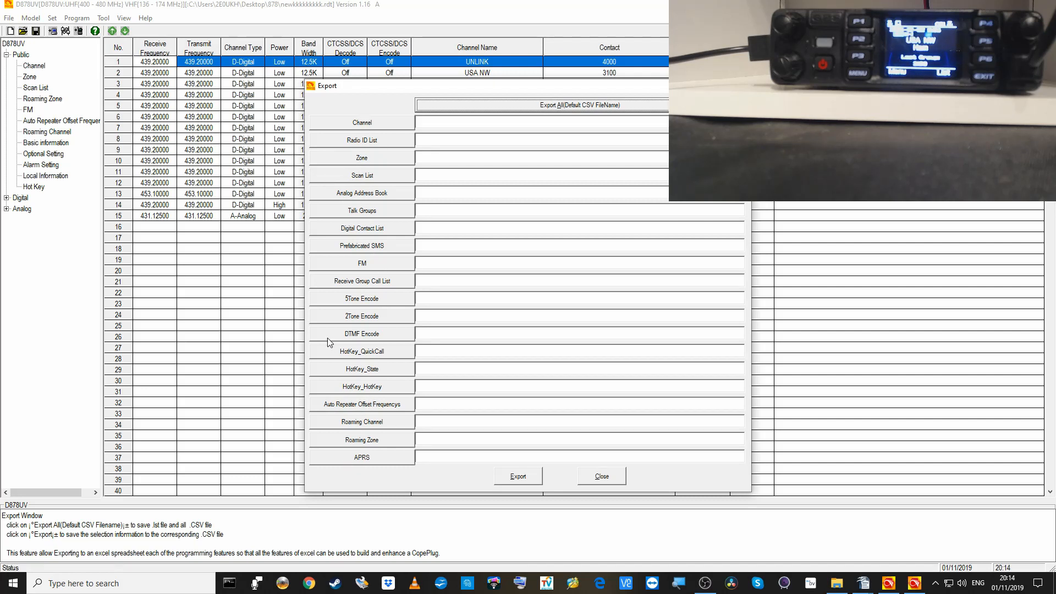
- Export all codeplug data with default CSV names into the desktop's New folder (4), naming the list file "578 v1"
click(577, 106)
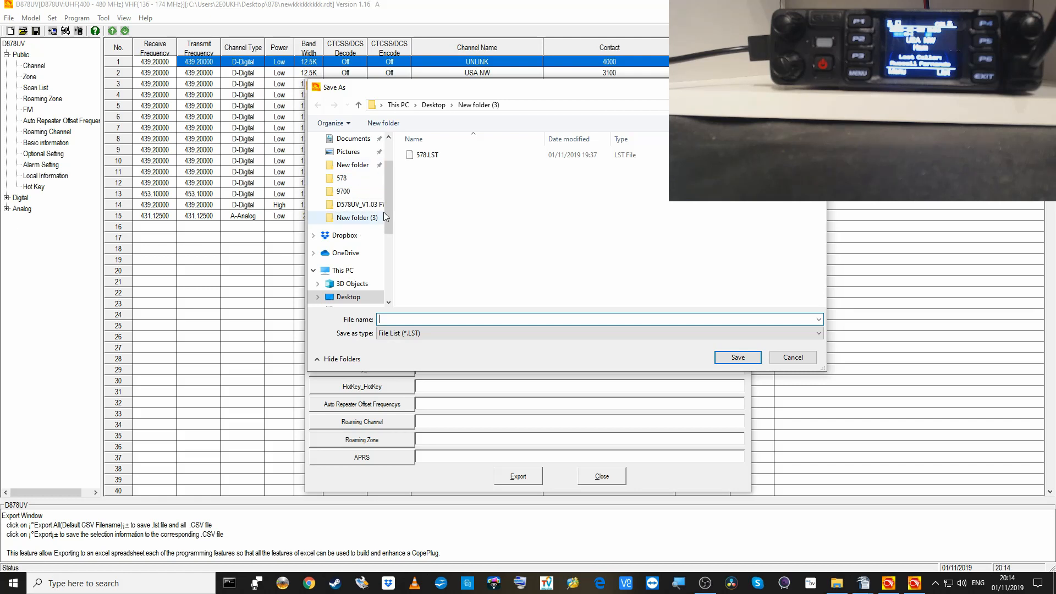
click(363, 298)
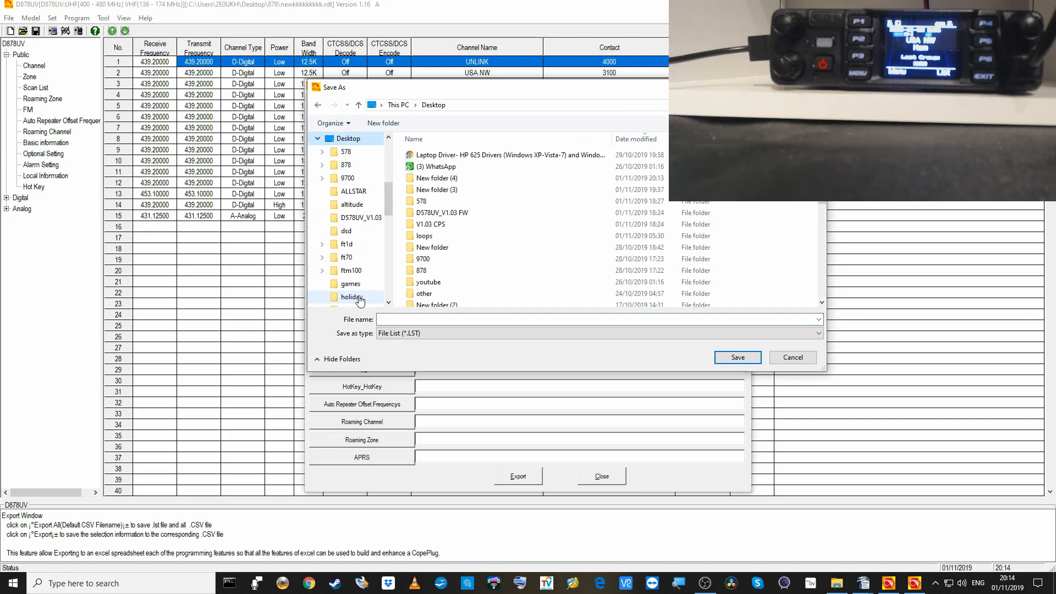
double_click(446, 180)
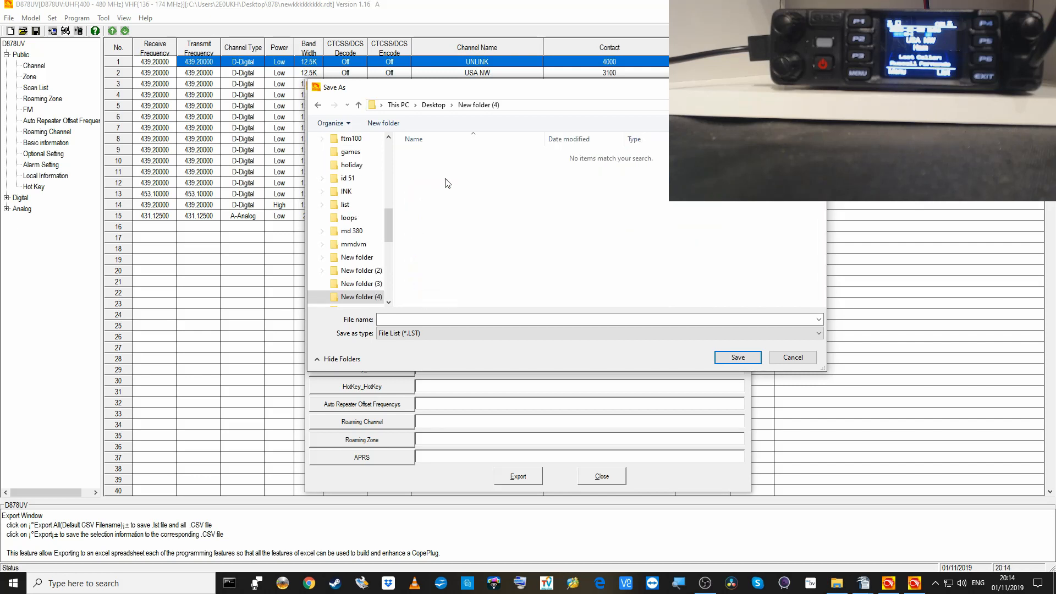
click(405, 318)
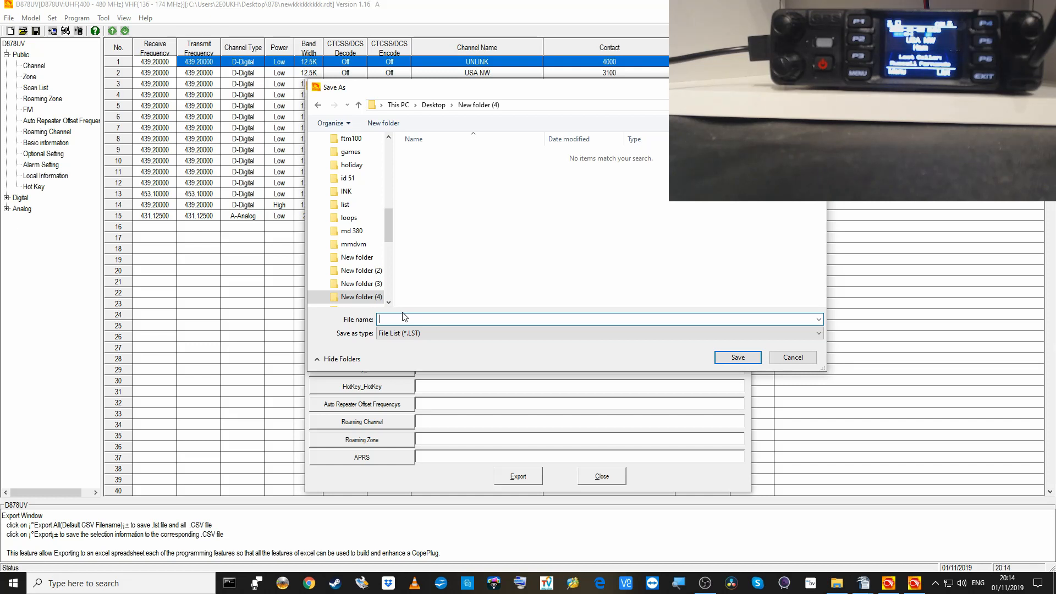
text(57)
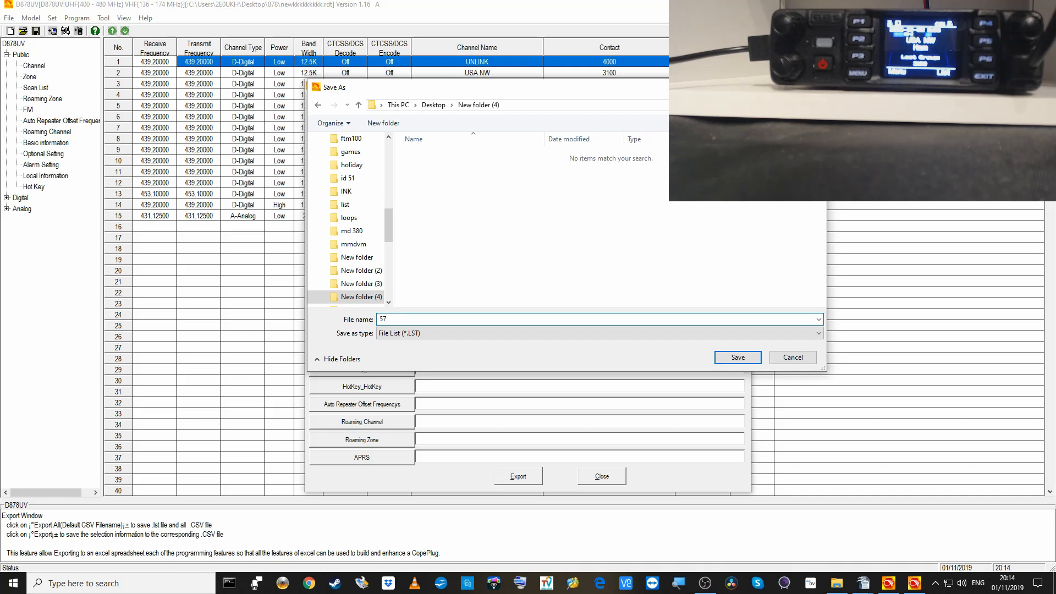
text(8 v1)
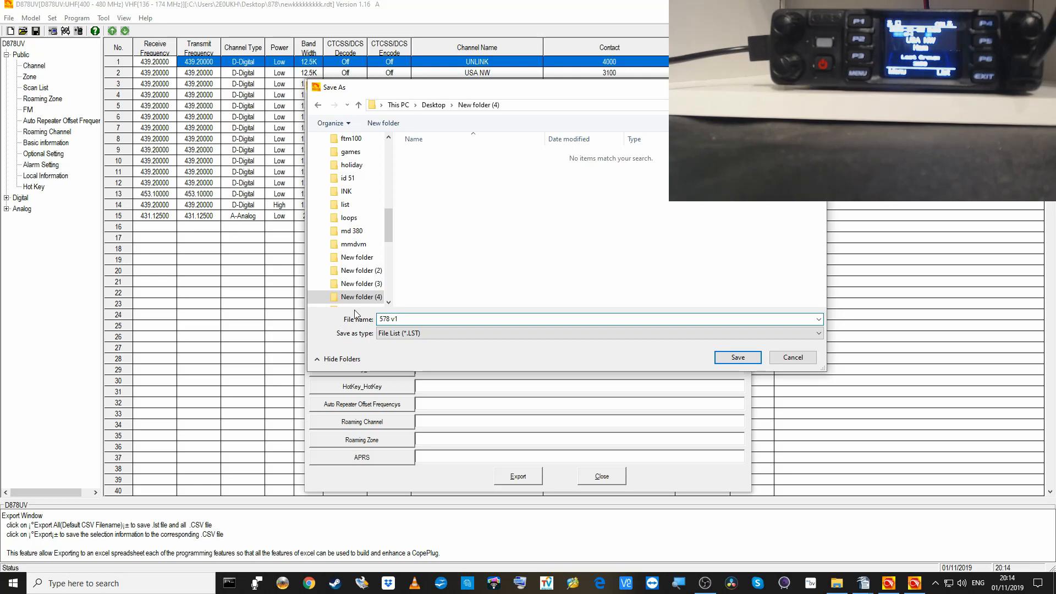
click(737, 357)
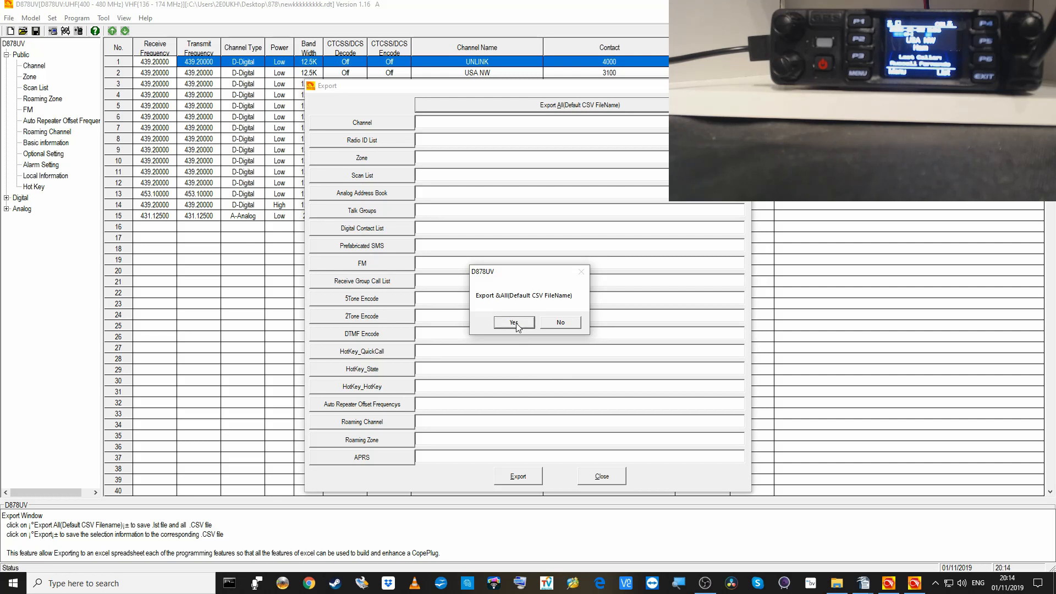
click(514, 323)
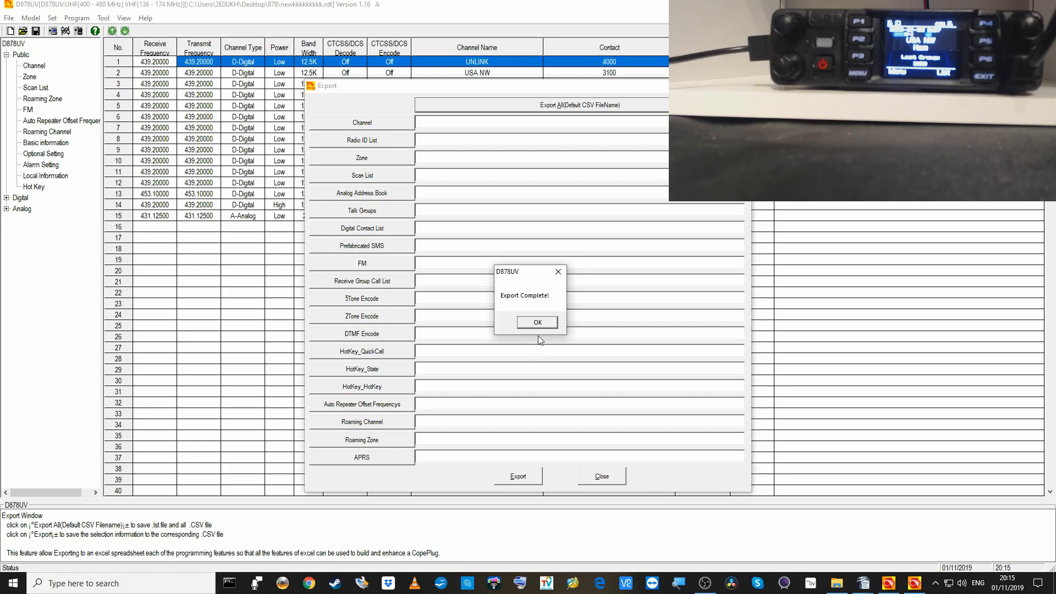
click(537, 325)
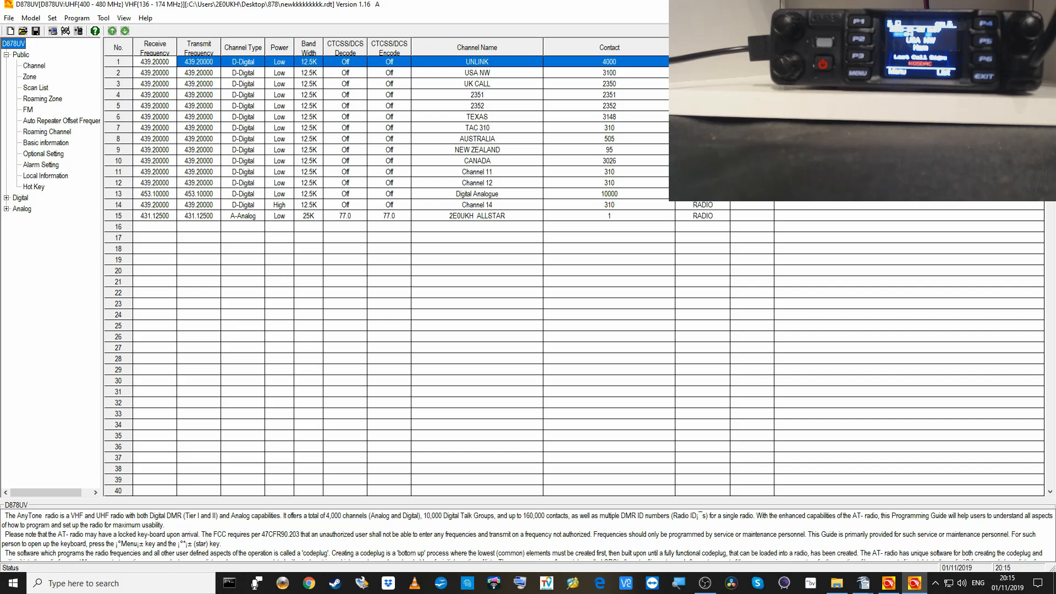
- Close the D878UV software and check the exported files in the desktop's New folder (4)
click(1044, 4)
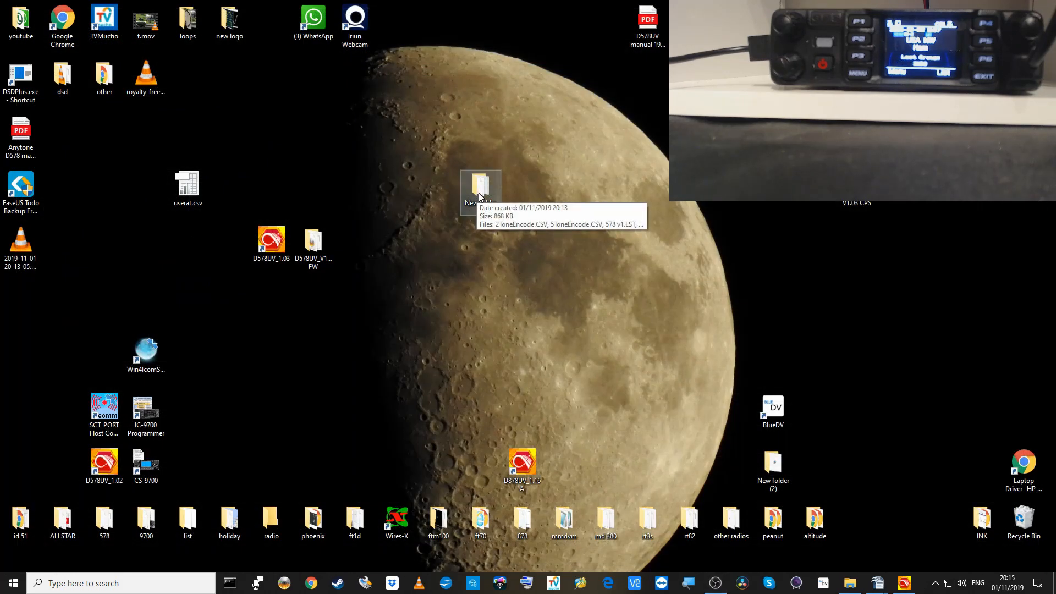
double_click(480, 194)
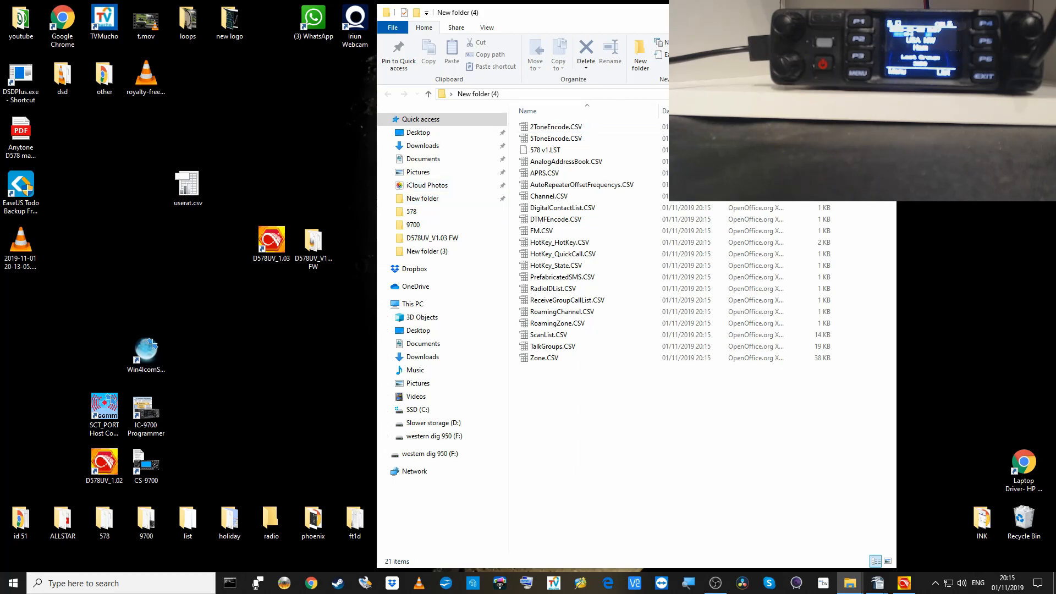
click(884, 12)
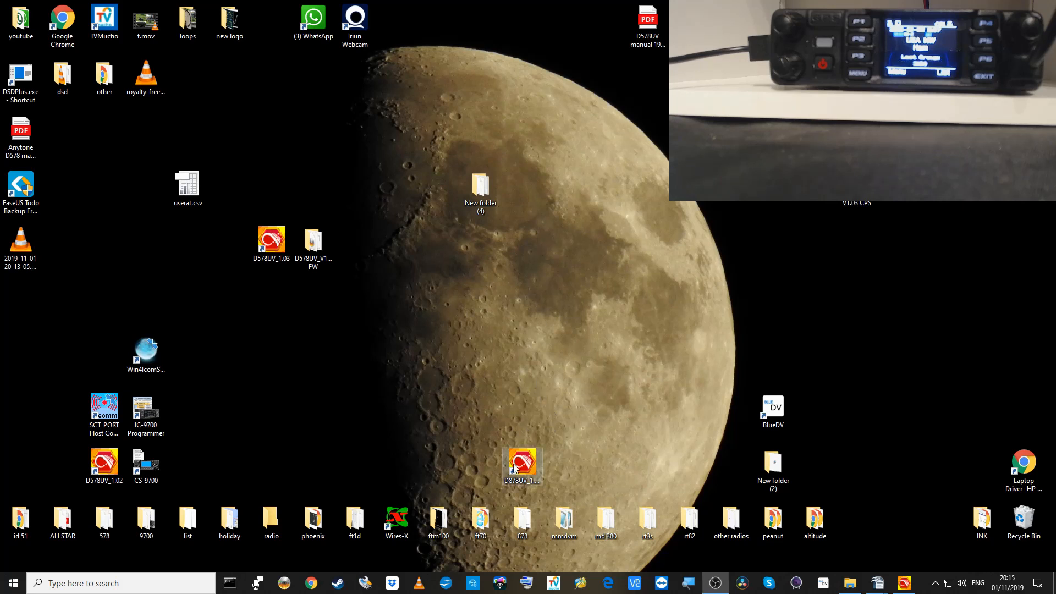
- Launch the D578UV 1.03 programming software and start a new codeplug, resetting all data
double_click(270, 246)
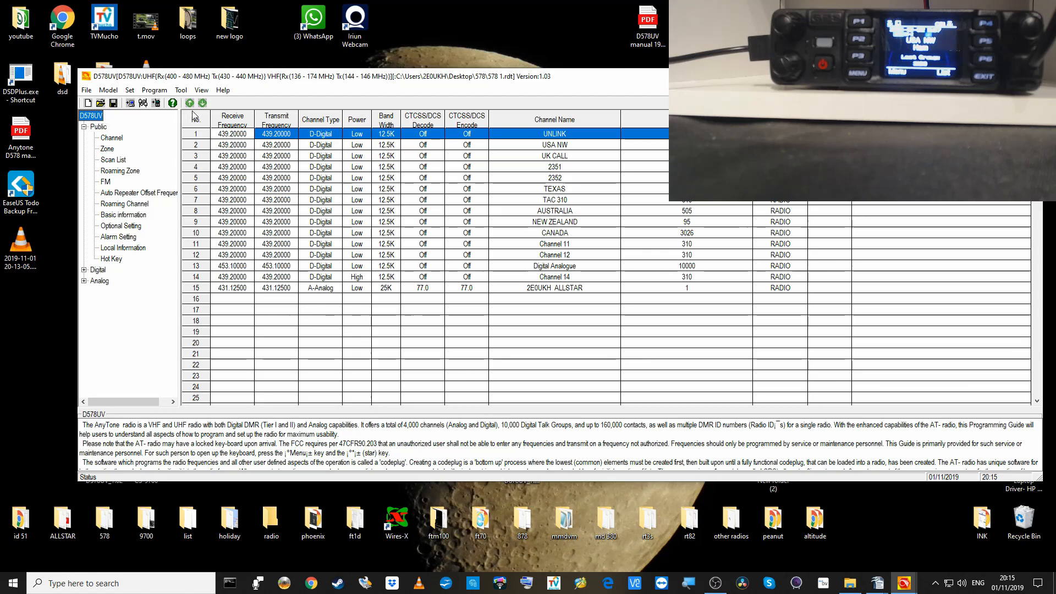
click(182, 91)
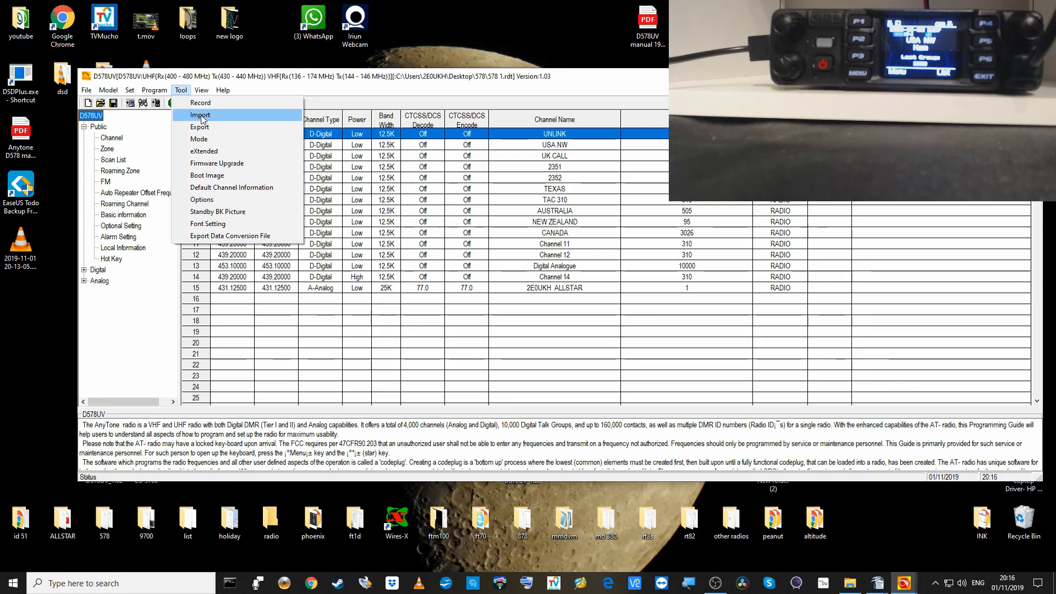
mouse_move(223, 89)
click(274, 90)
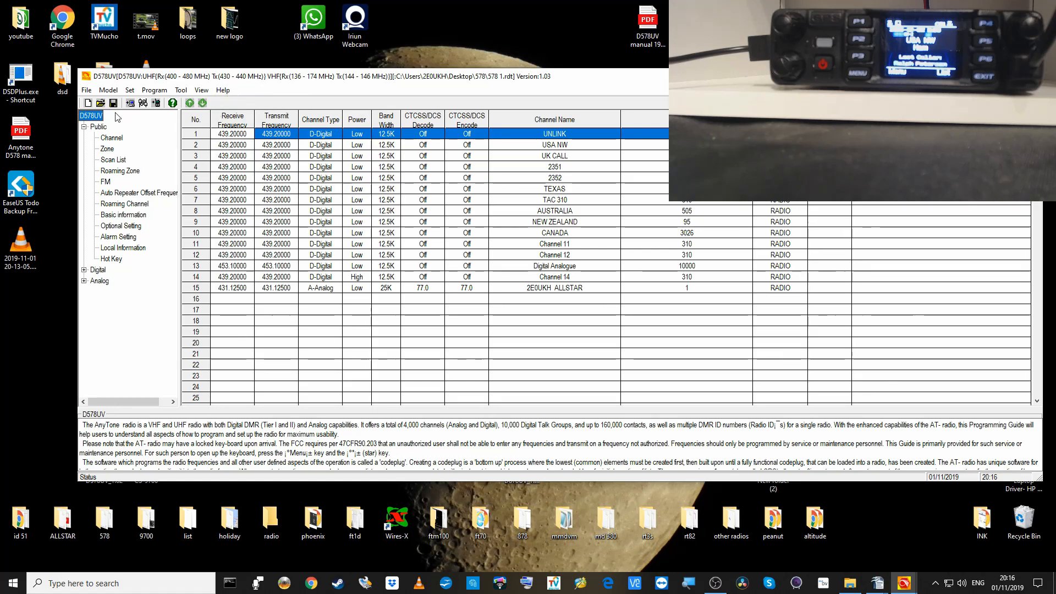
click(86, 91)
click(94, 103)
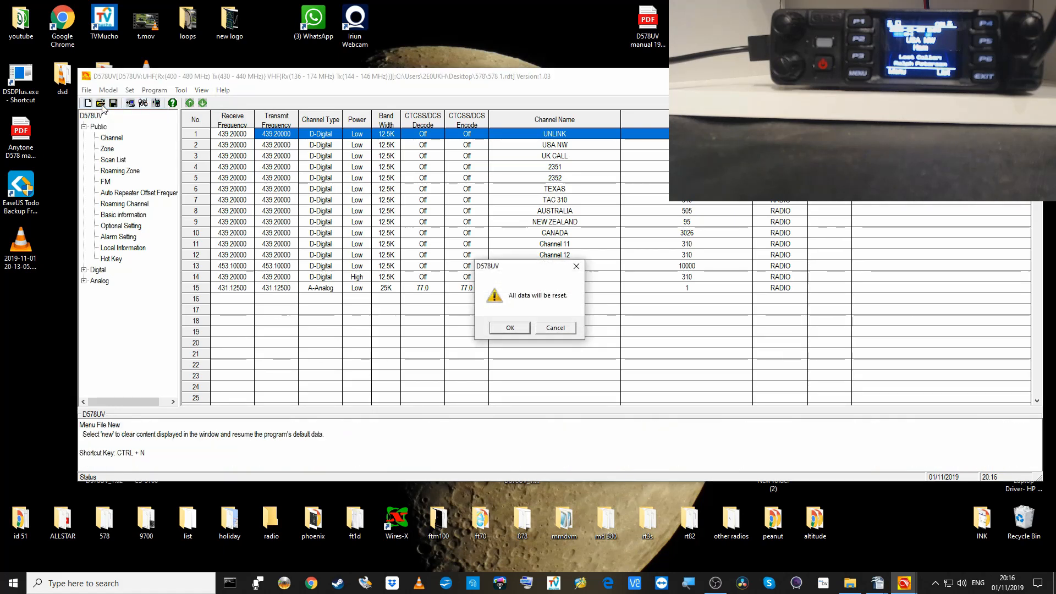
click(515, 331)
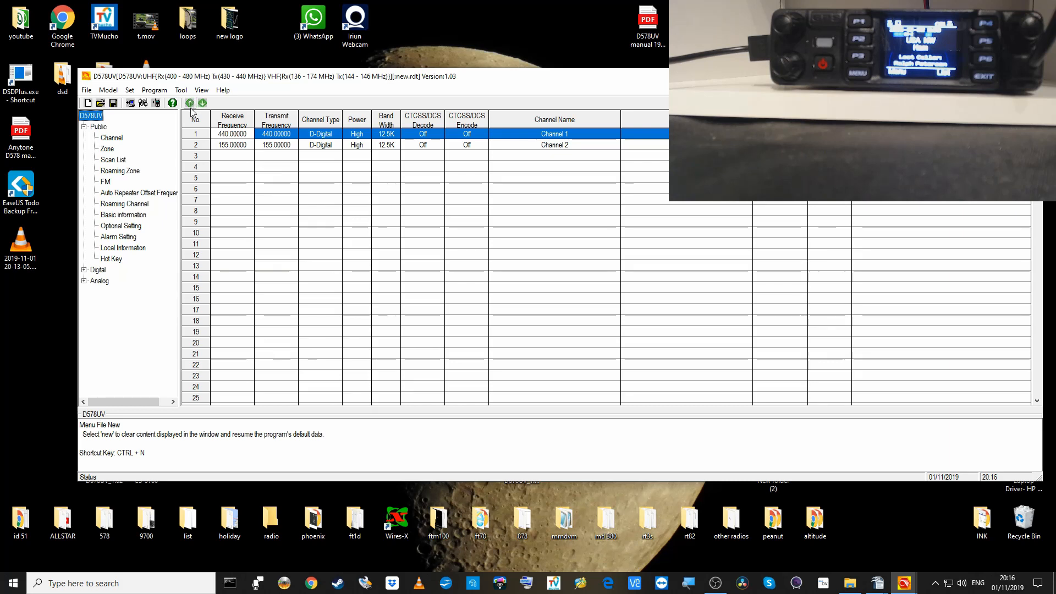
- Import all codeplug data from the file list 578 v1.LST in the desktop's New folder (4)
click(181, 91)
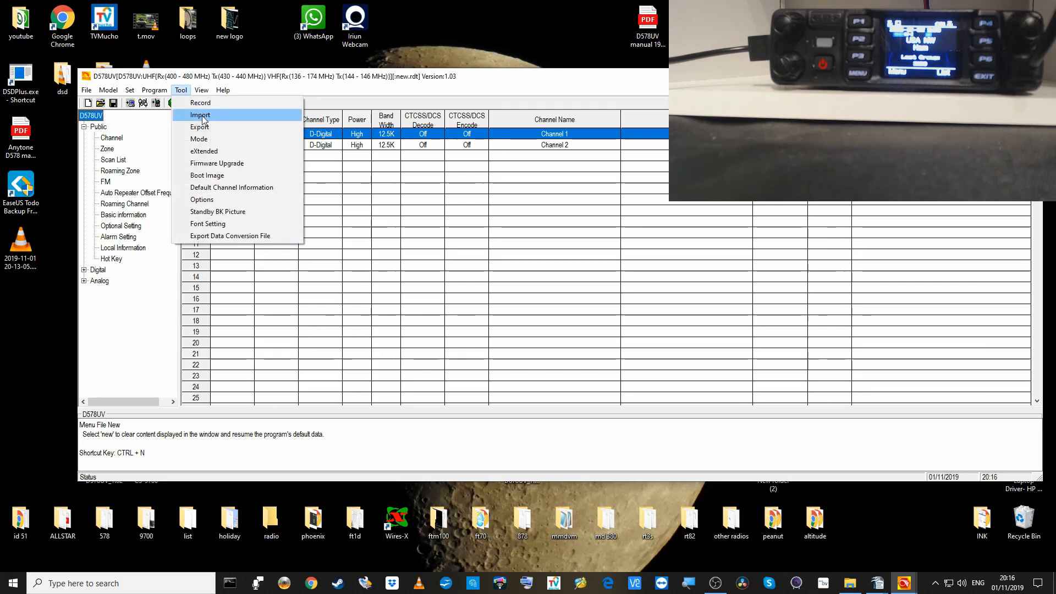
click(200, 115)
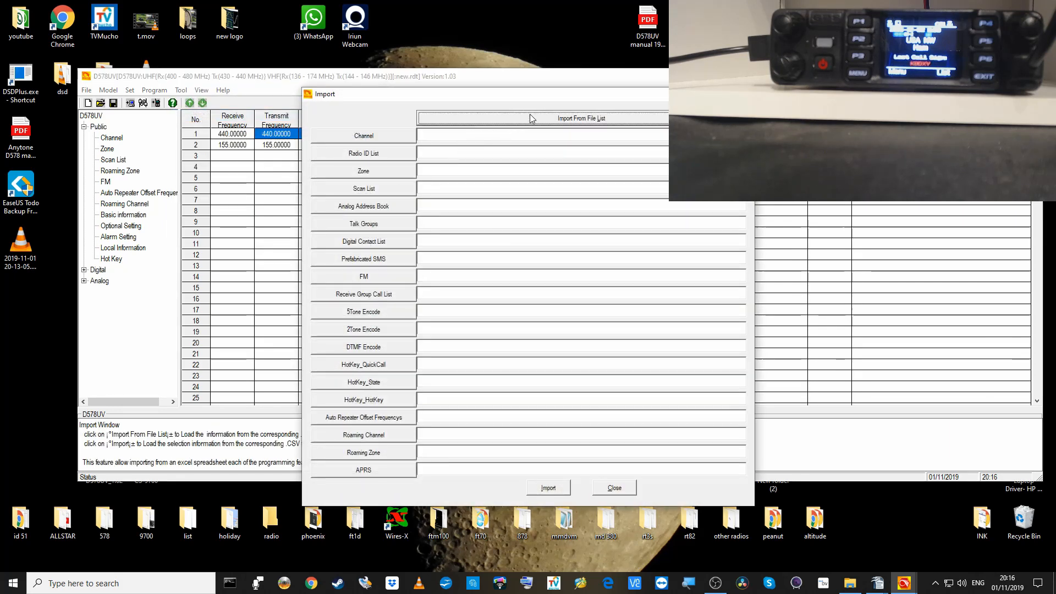
click(546, 123)
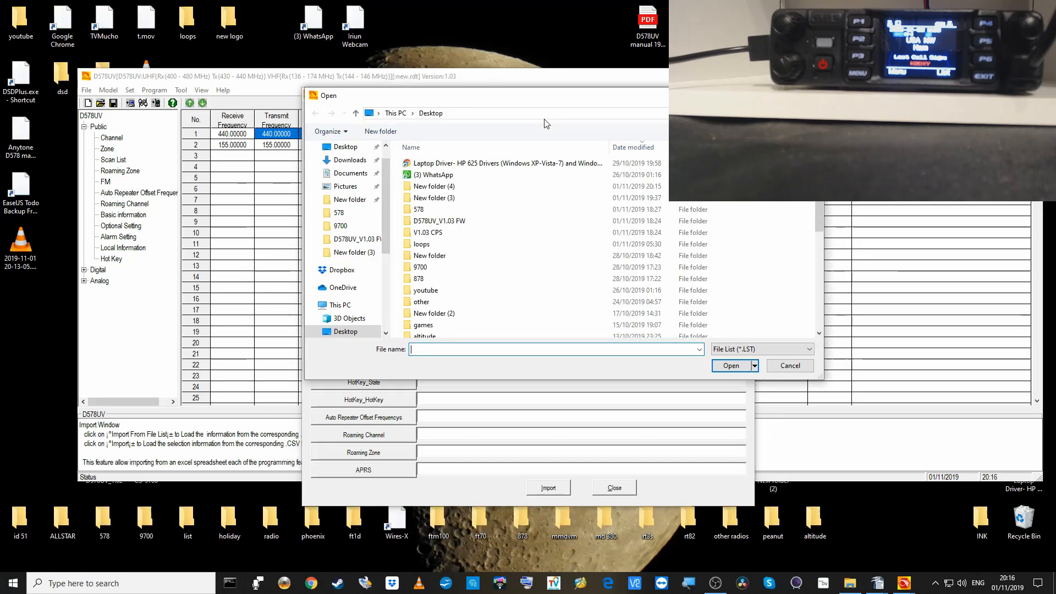
double_click(441, 187)
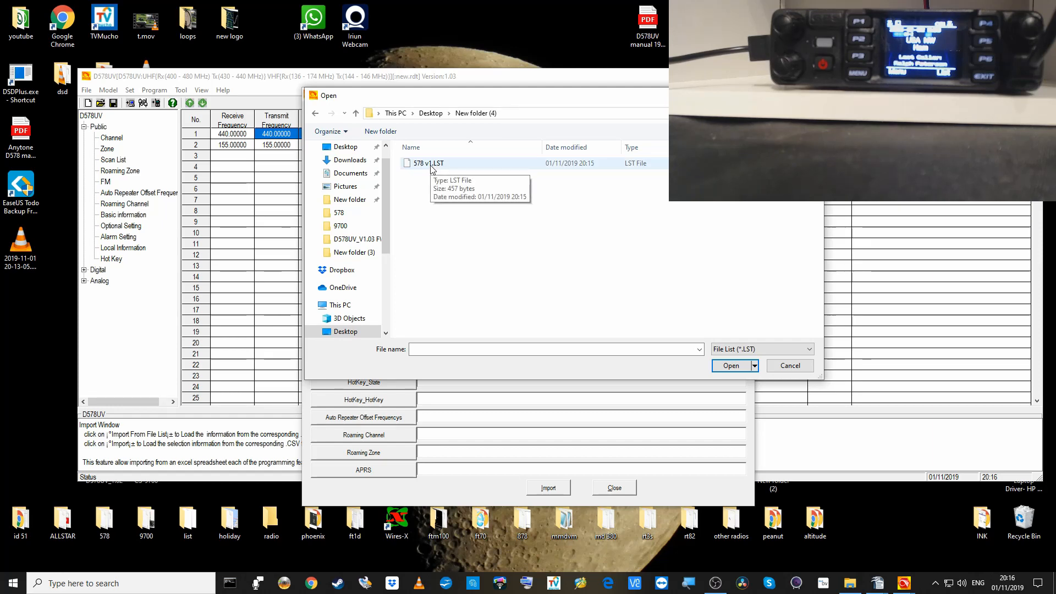
double_click(432, 165)
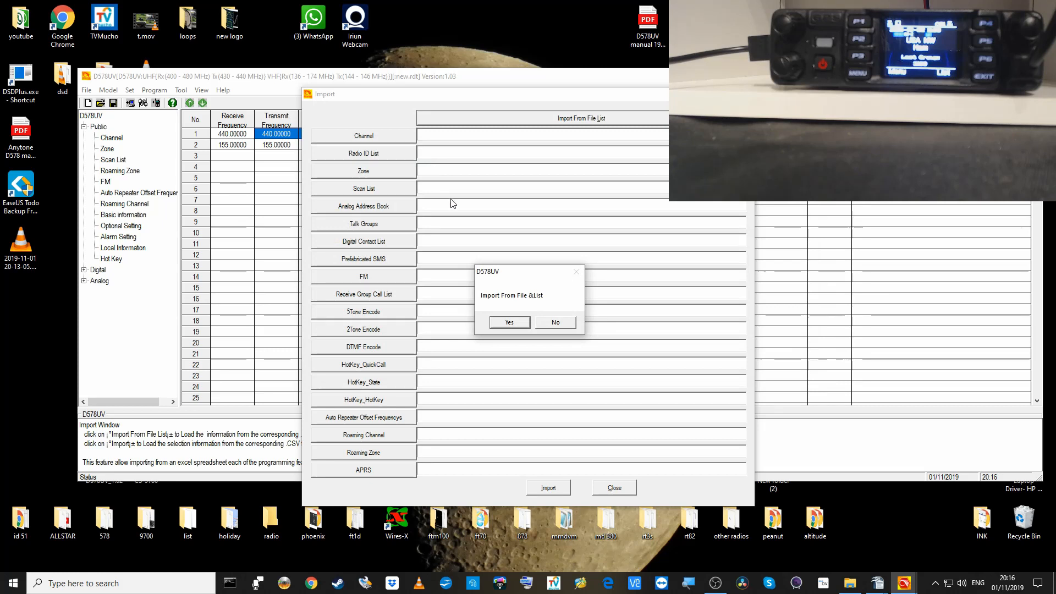
click(509, 323)
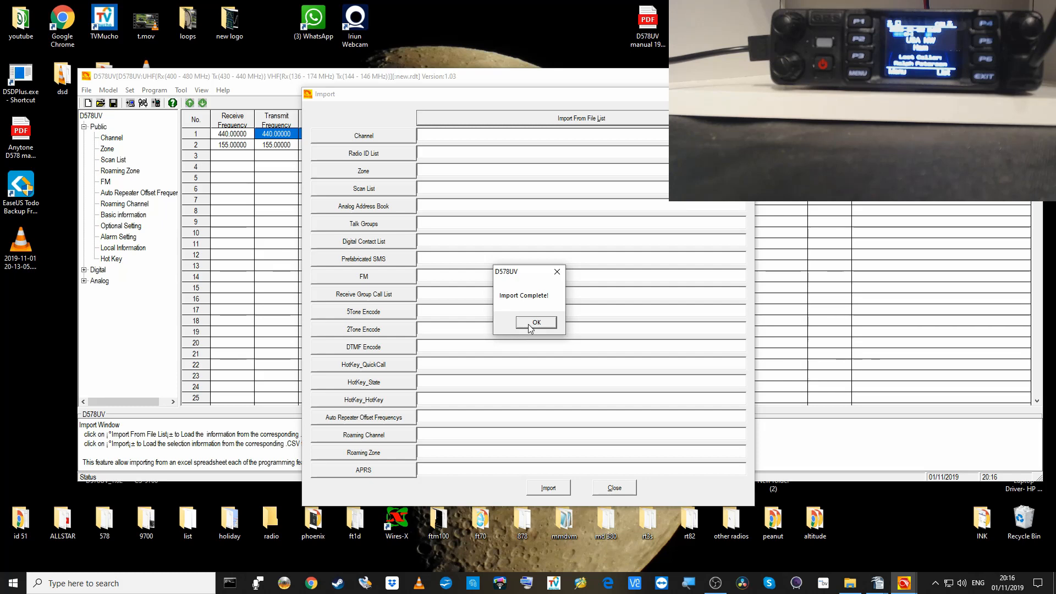
click(534, 324)
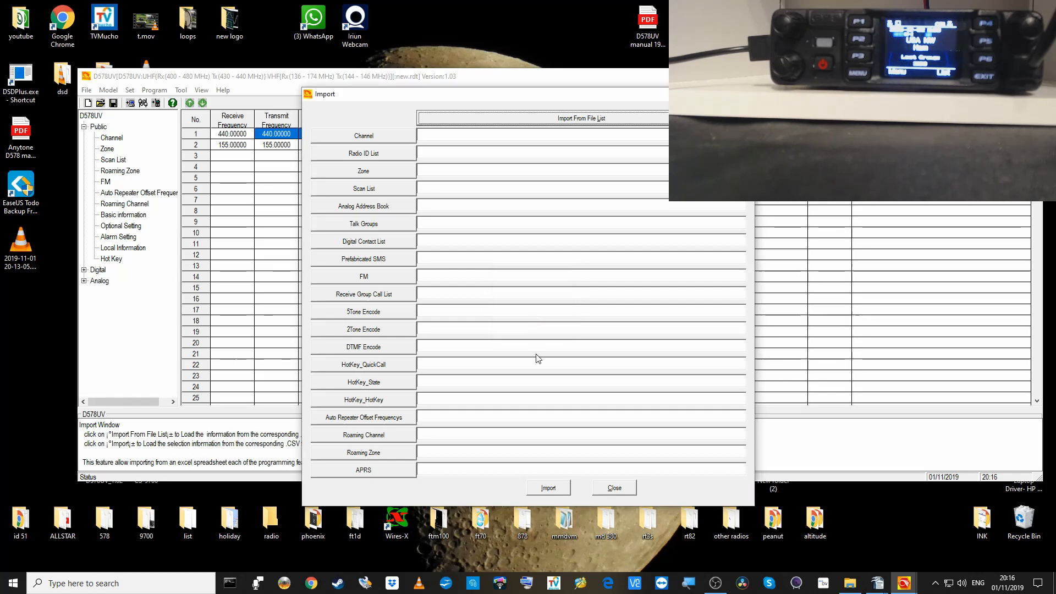
click(614, 488)
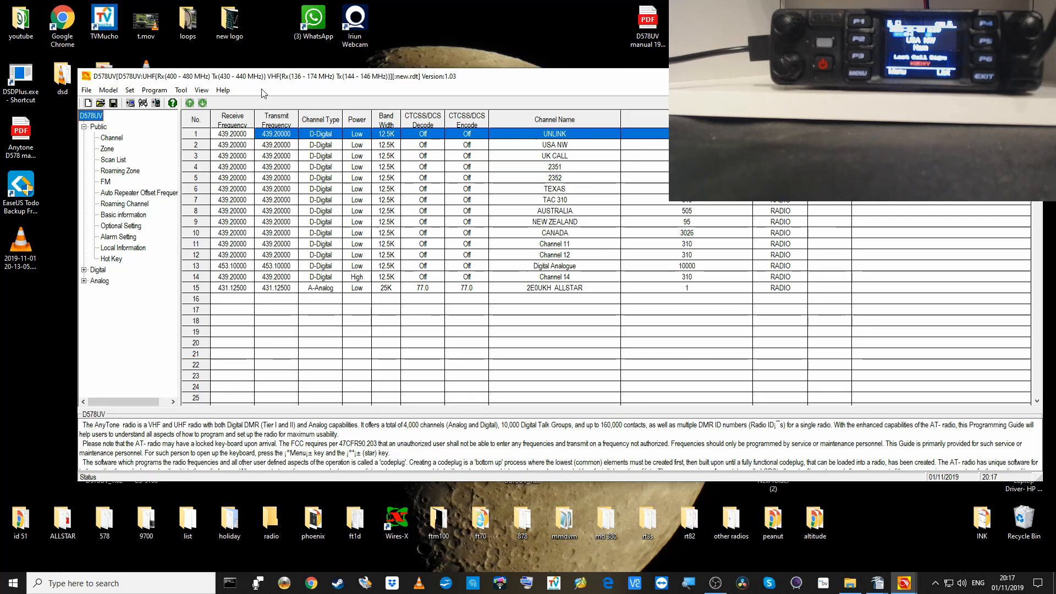
drag(263, 76, 408, 185)
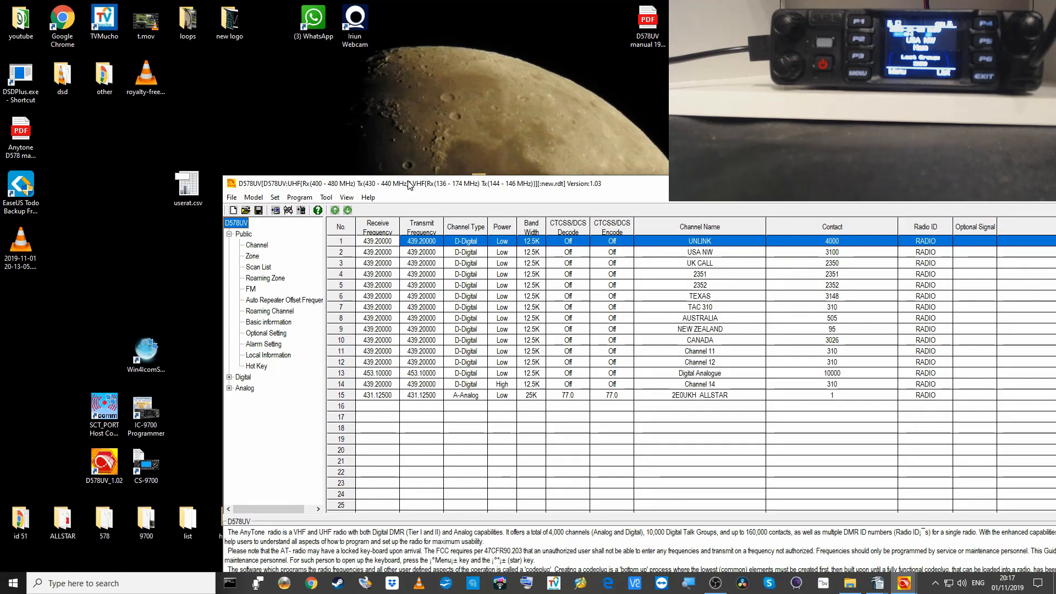
- Import userat.csv from the desktop as the Digital Contact List and close the import window
mouse_move(186, 187)
mouse_down()
mouse_move(140, 188)
mouse_move(187, 190)
mouse_up()
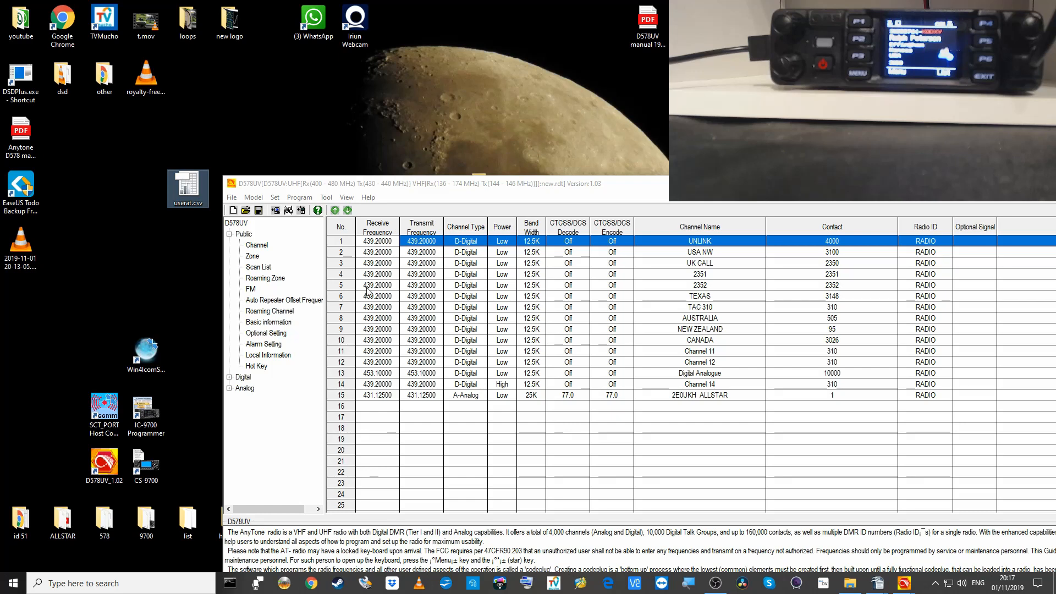
click(326, 197)
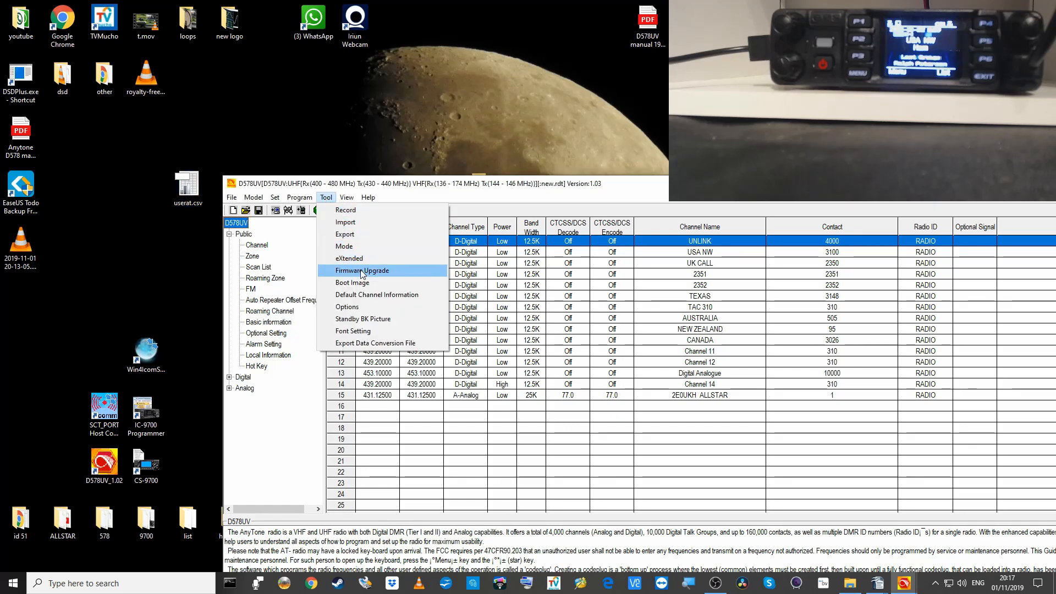
click(354, 223)
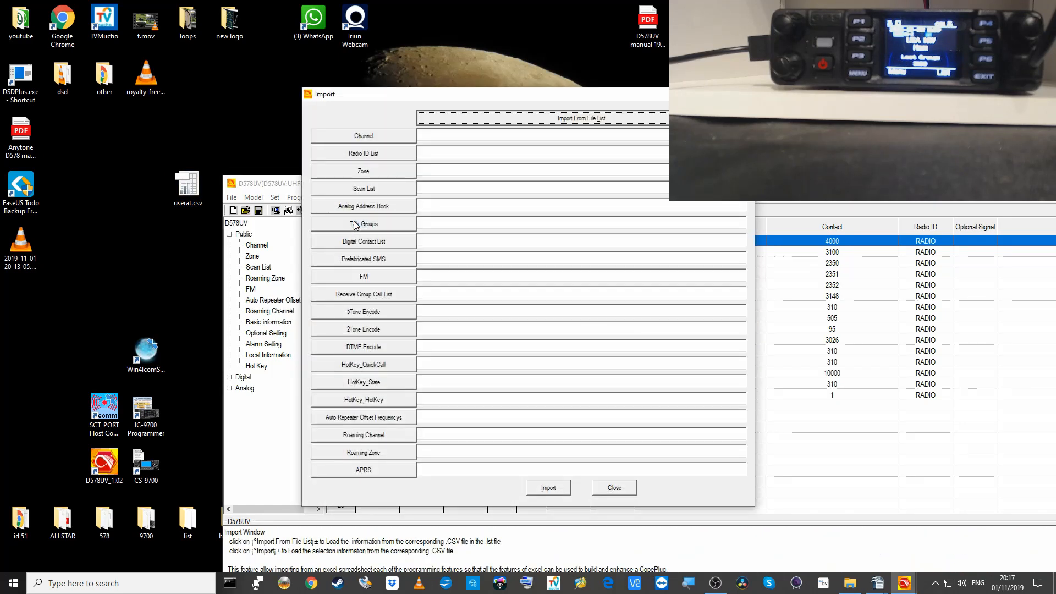
click(367, 241)
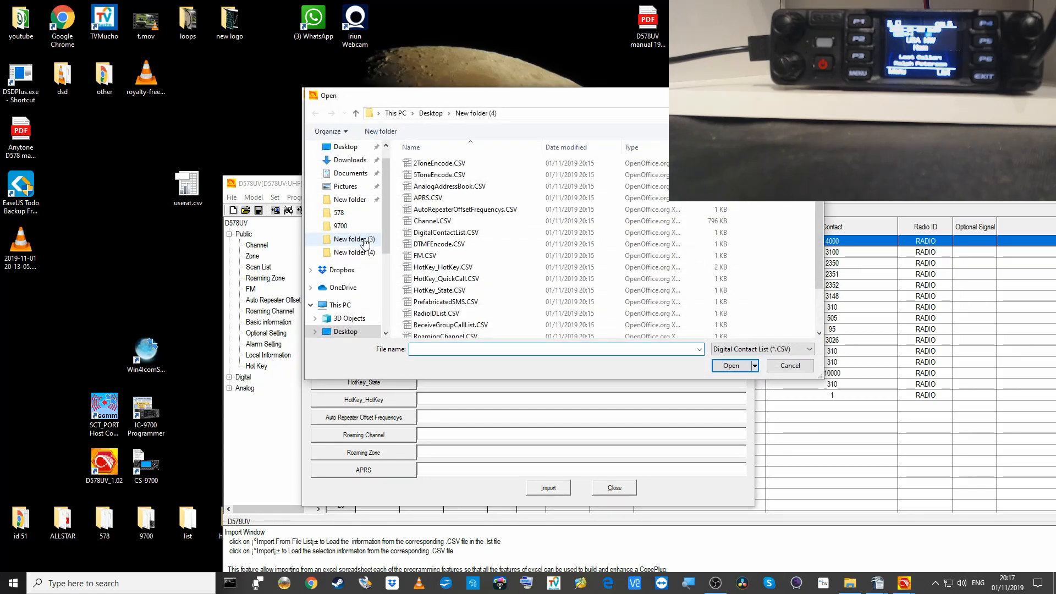
click(355, 148)
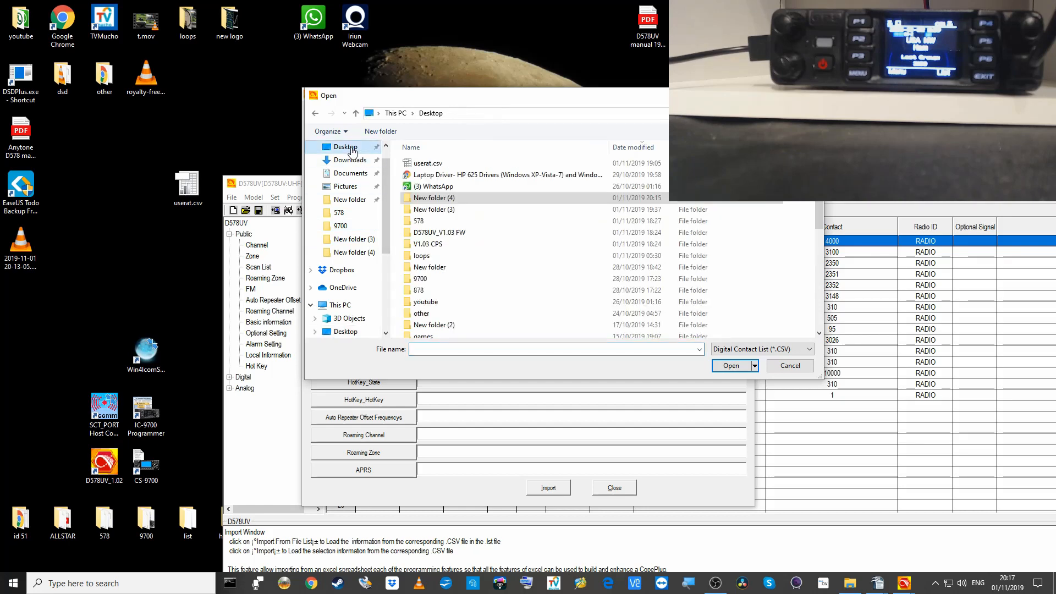
double_click(433, 164)
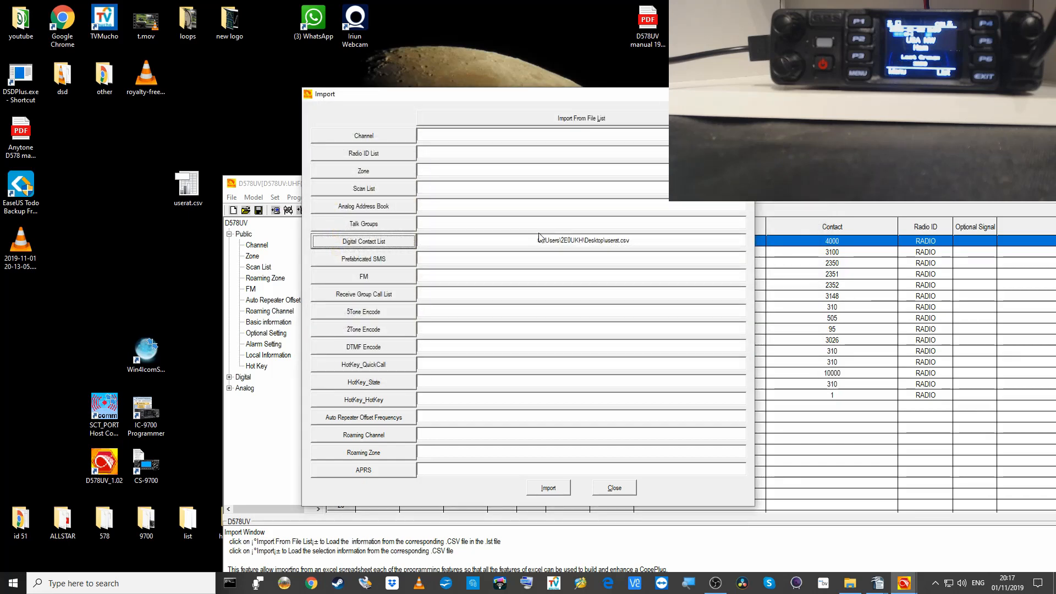
click(541, 489)
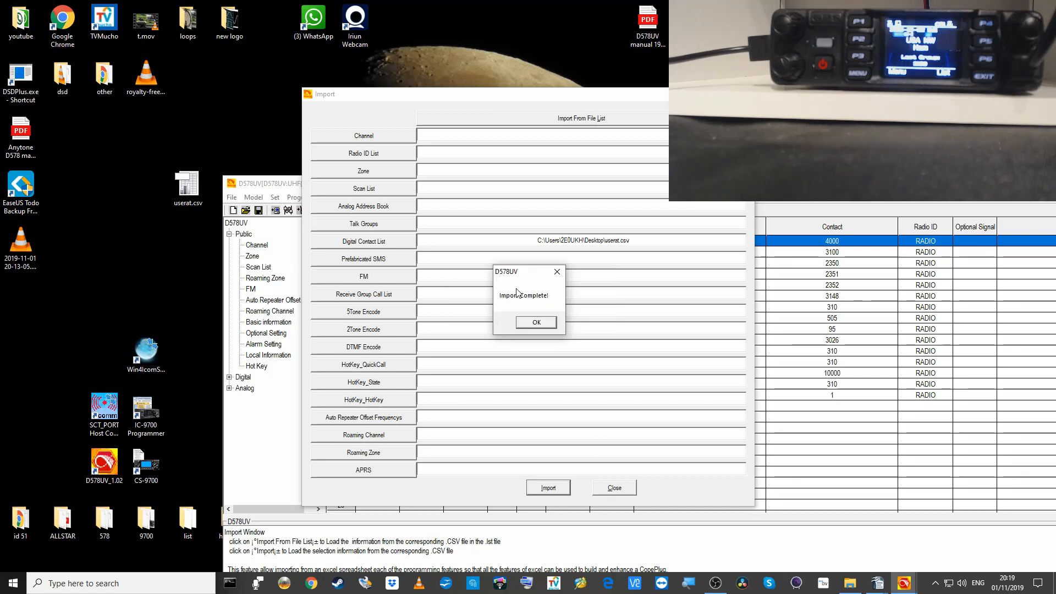
click(542, 323)
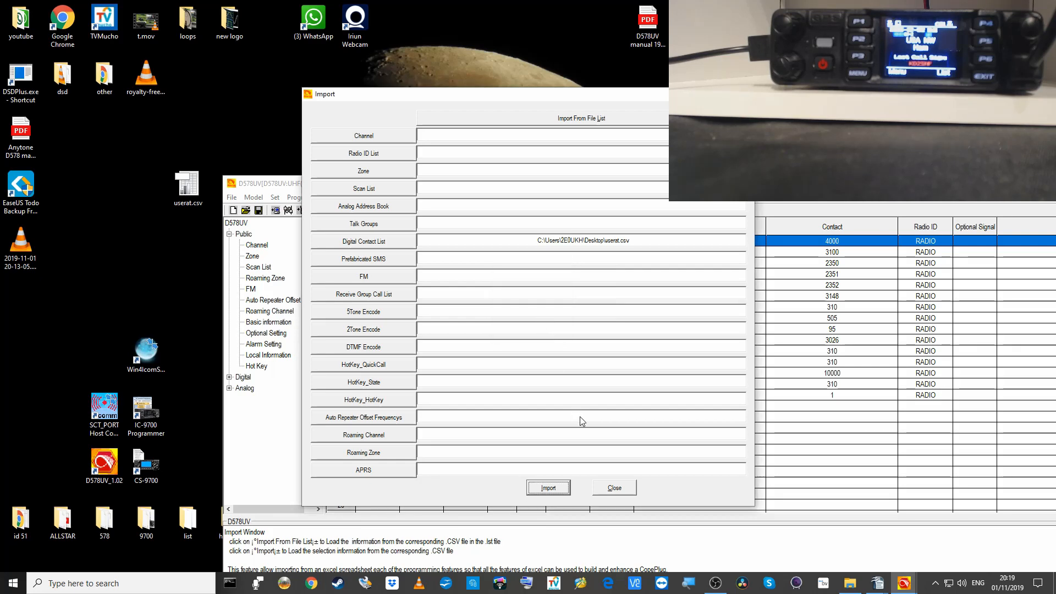
click(615, 488)
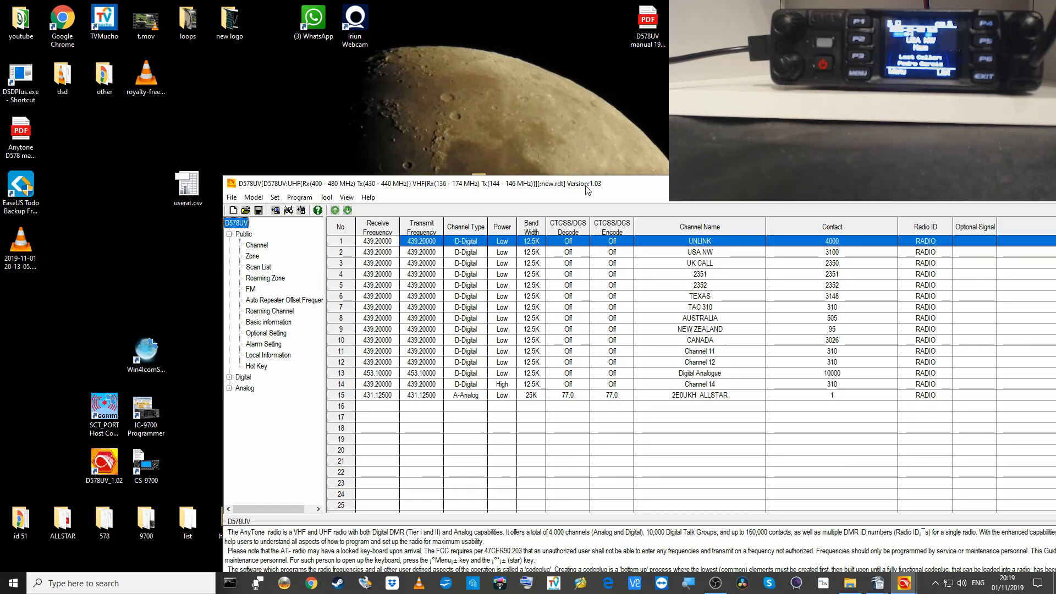
- Expand the Analog and Digital groups in the codeplug tree and maximize the programming window
drag(598, 188, 506, 107)
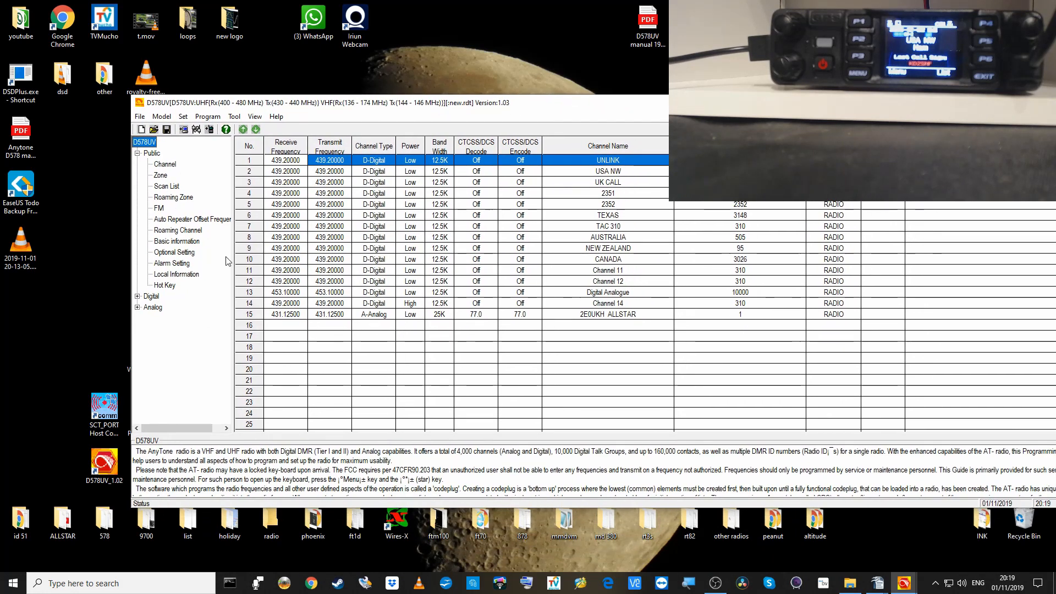
click(138, 309)
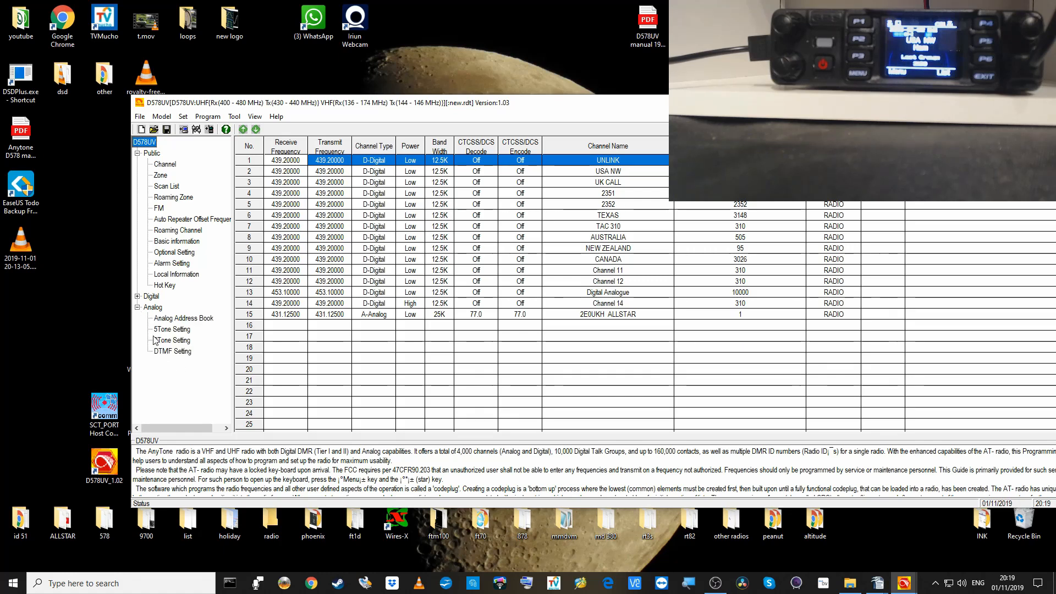
click(138, 297)
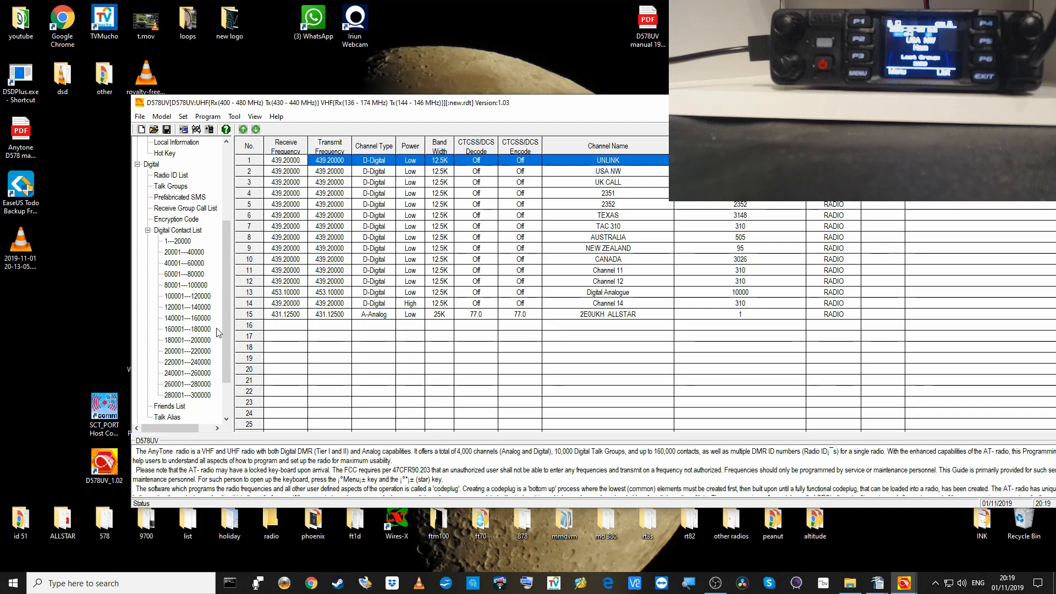
drag(228, 331, 228, 372)
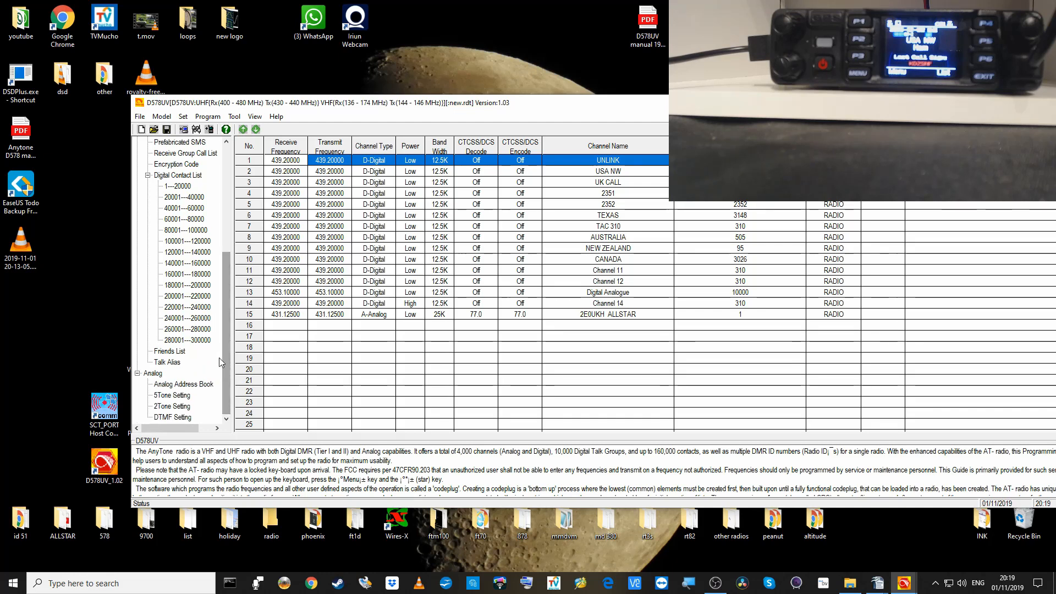
drag(892, 102, 825, 106)
click(992, 105)
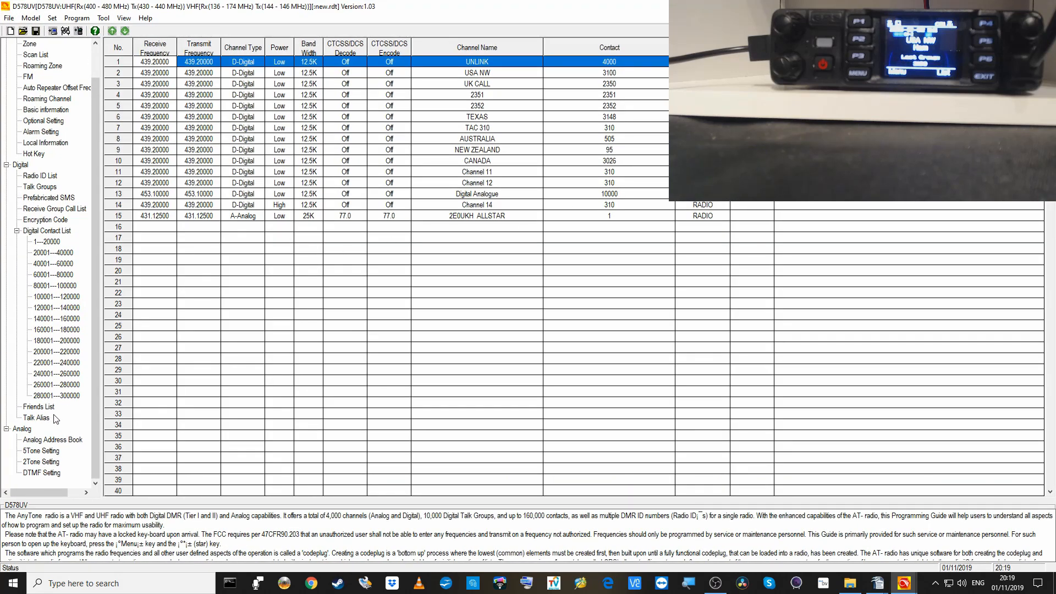
- Set Send Talker Alias to On in the Talk Alias settings and accept the change
double_click(33, 417)
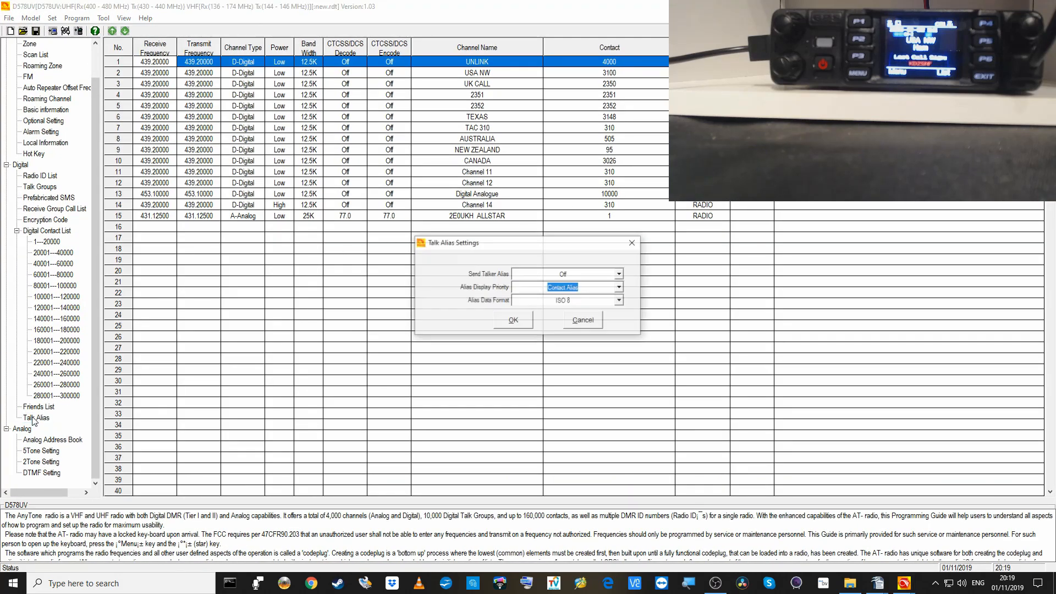
click(572, 273)
click(572, 293)
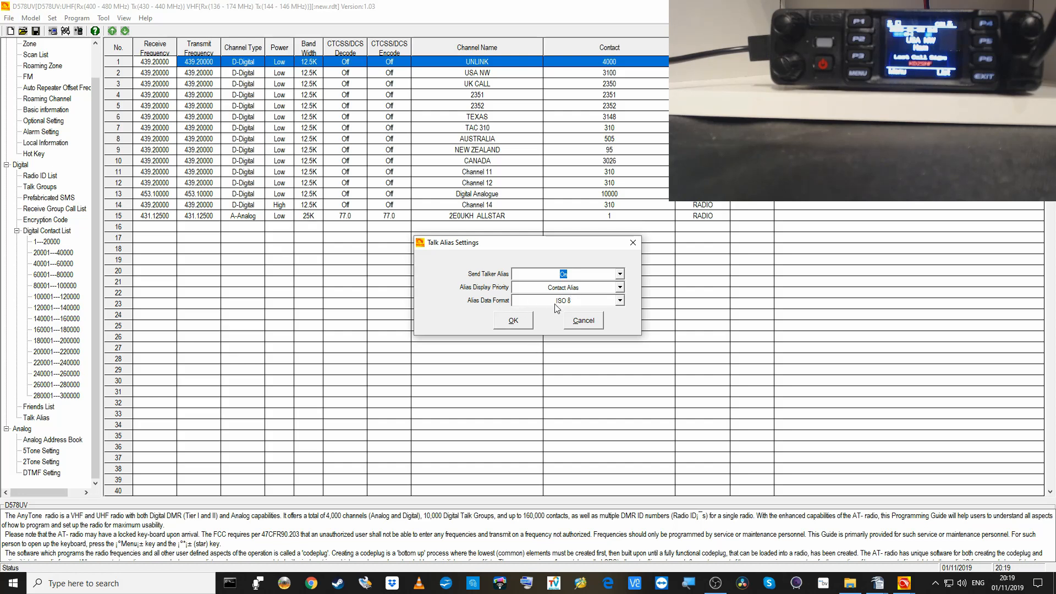
click(513, 322)
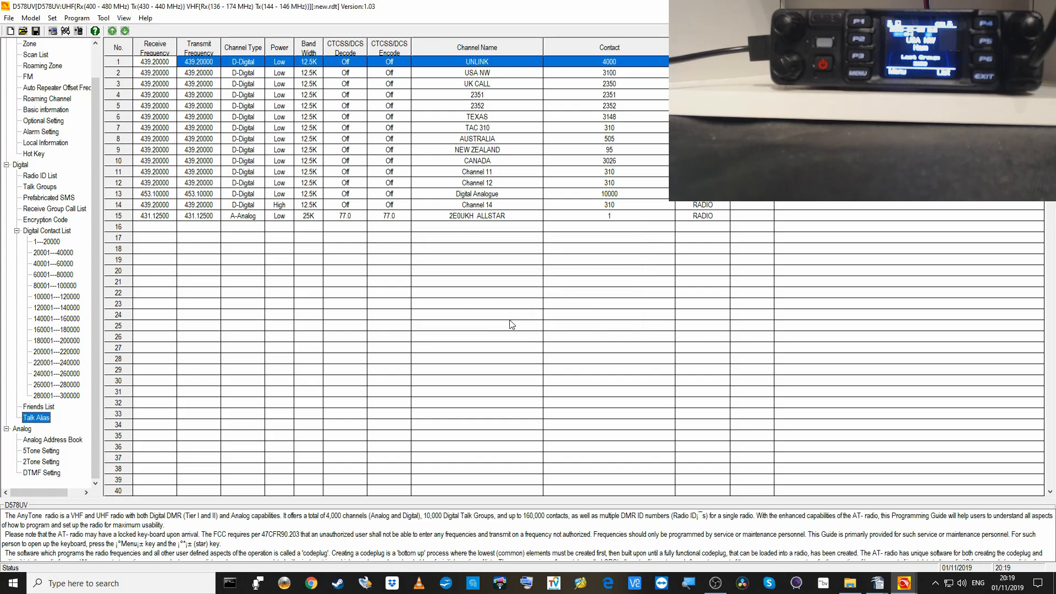
- In the display options of Optional Setting, set Brightness to 4 and Menu Exit Time to 60 seconds
double_click(39, 122)
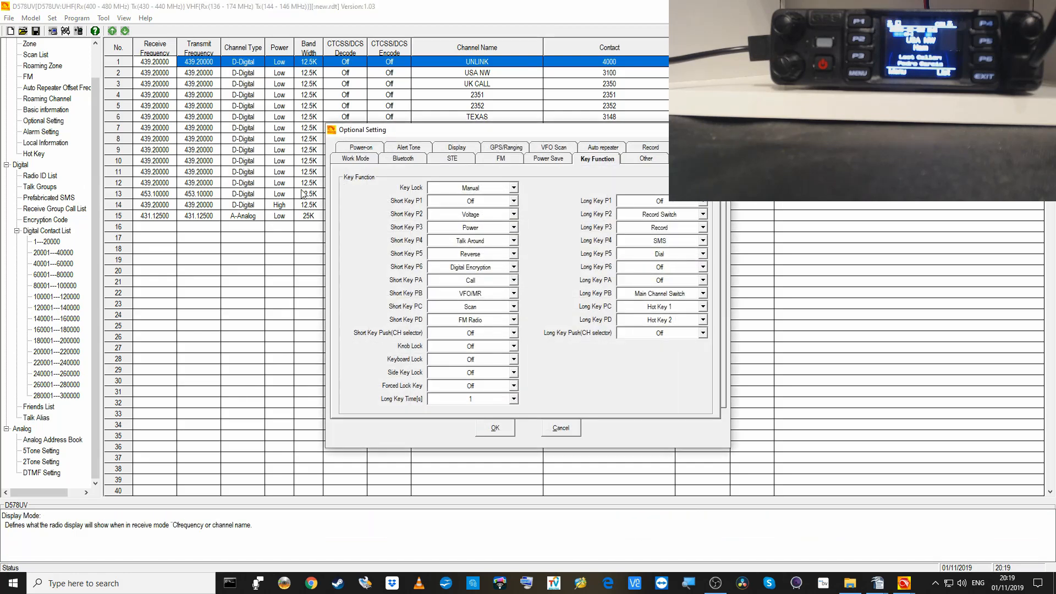
click(372, 148)
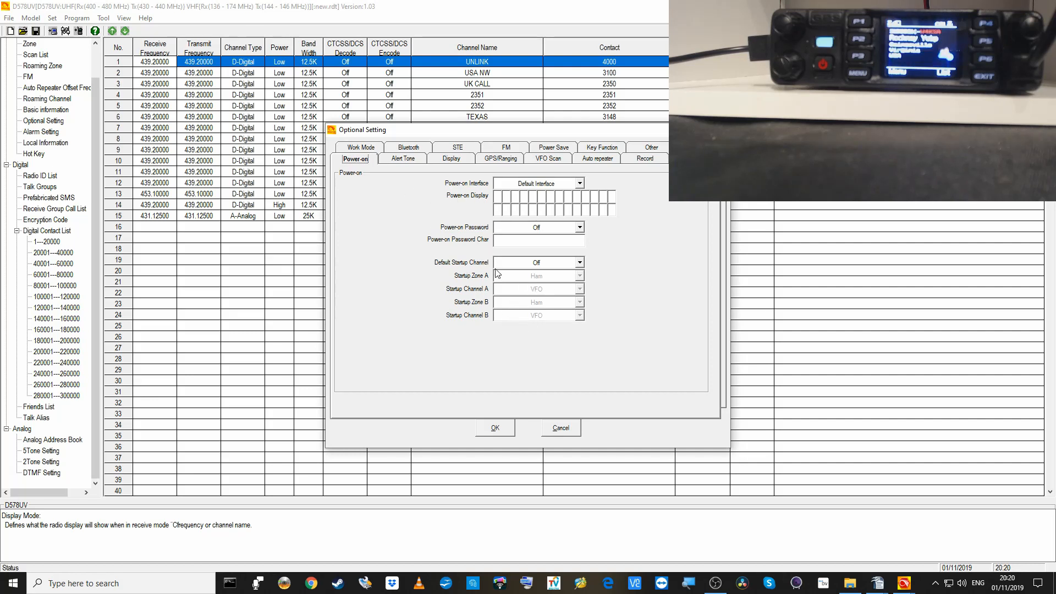
click(408, 149)
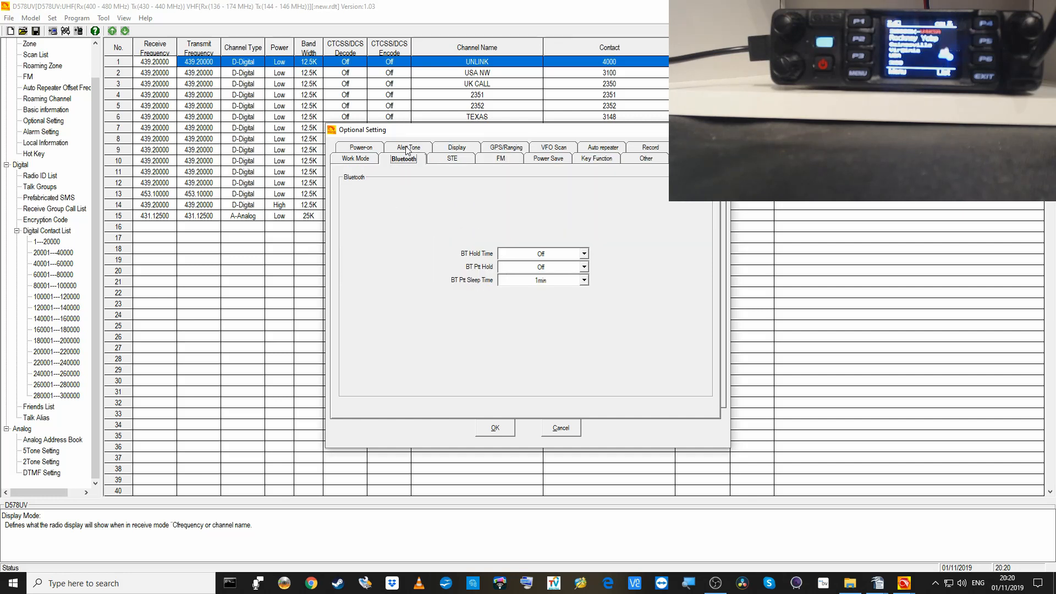
click(408, 149)
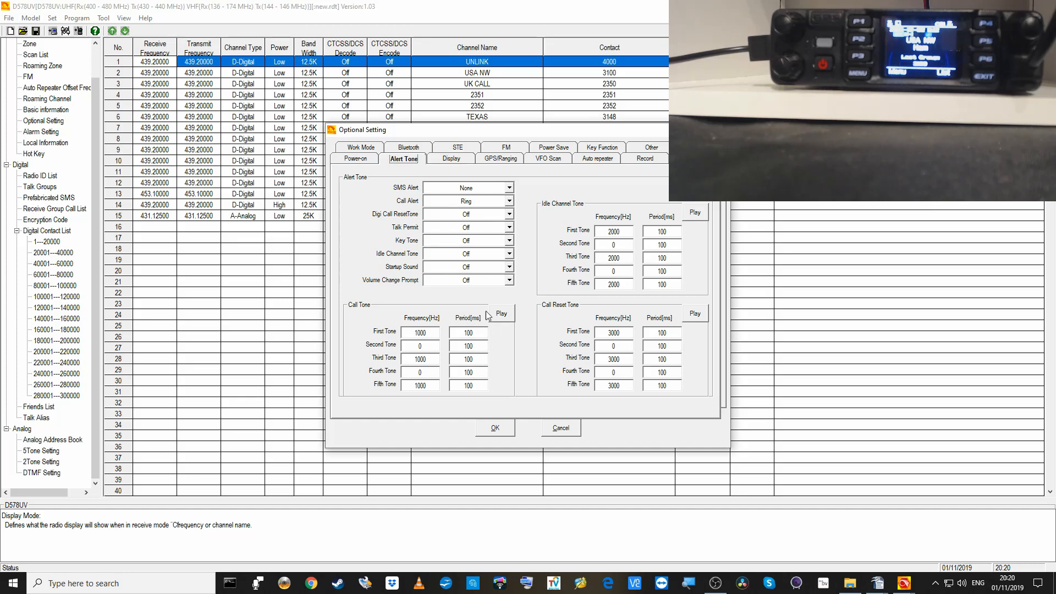
click(460, 149)
click(461, 150)
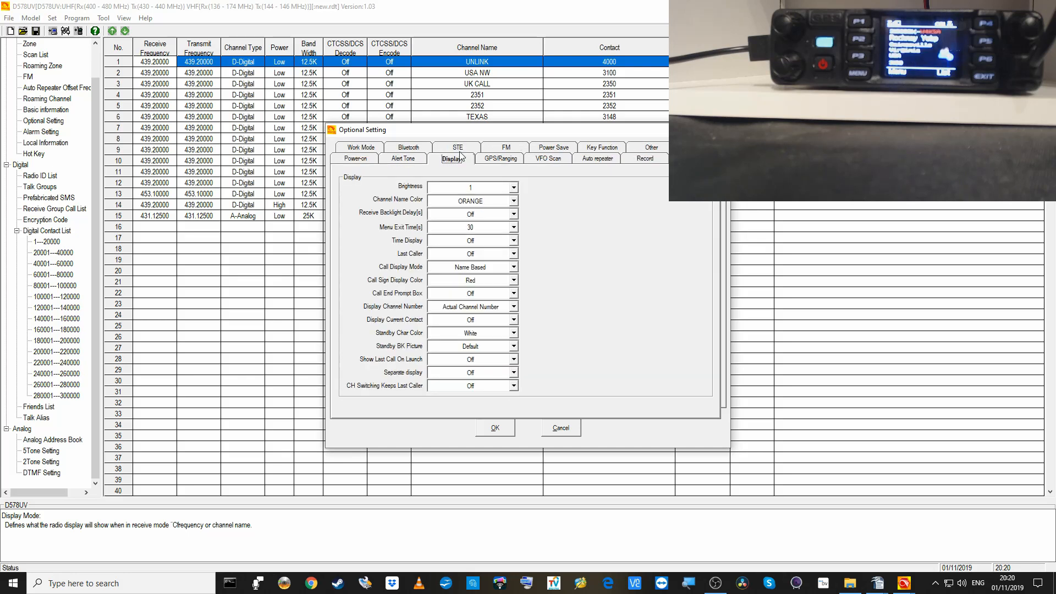
click(513, 188)
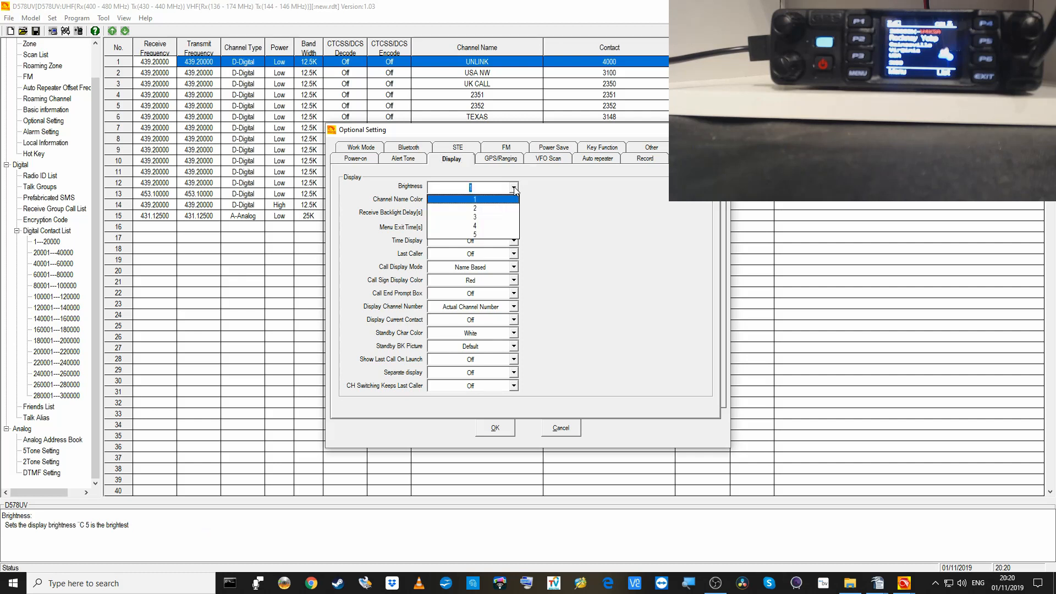
click(488, 228)
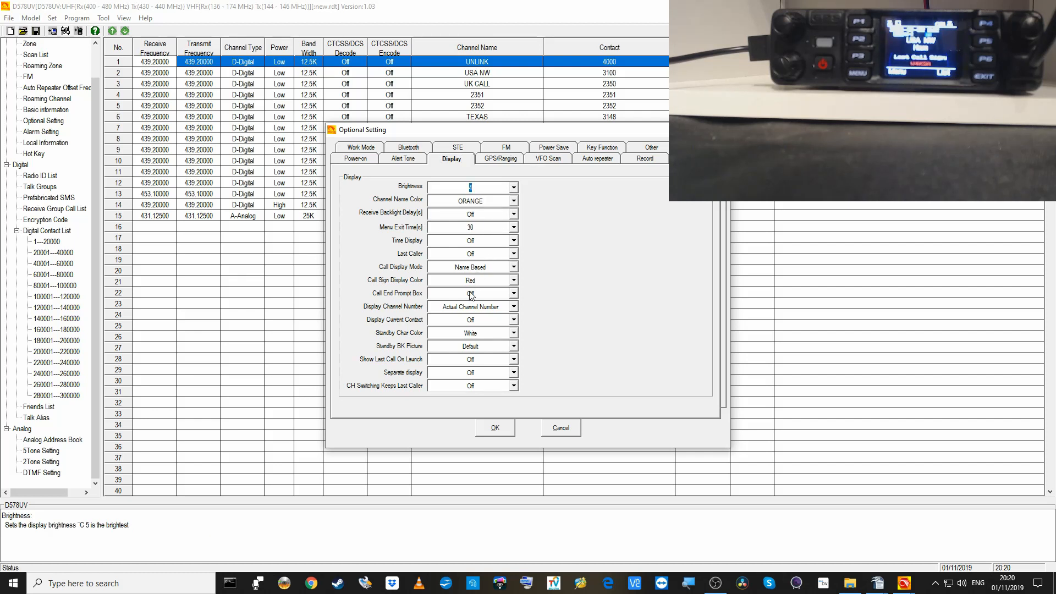
click(514, 228)
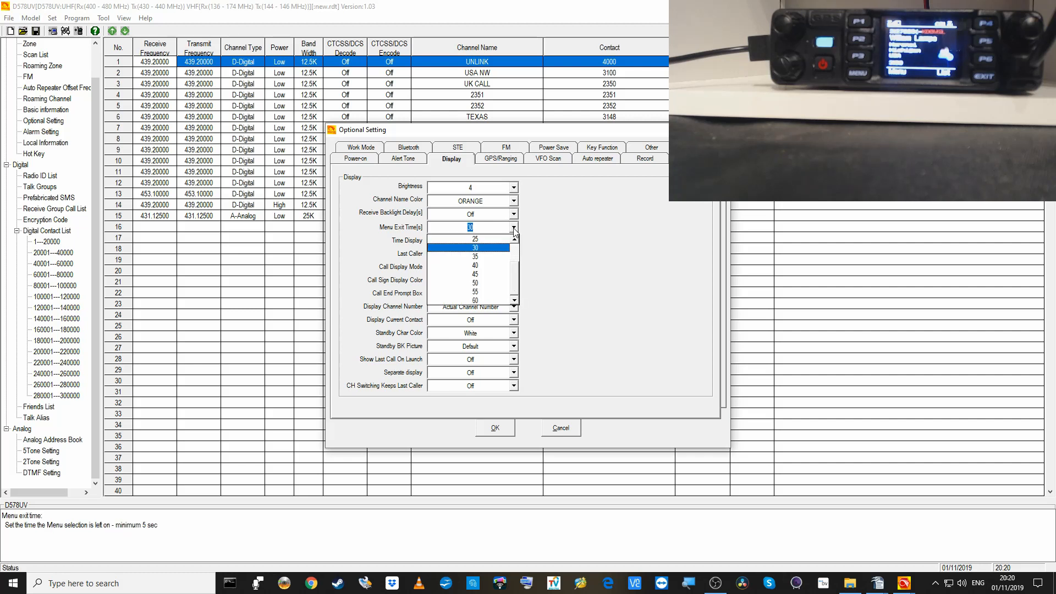
click(484, 300)
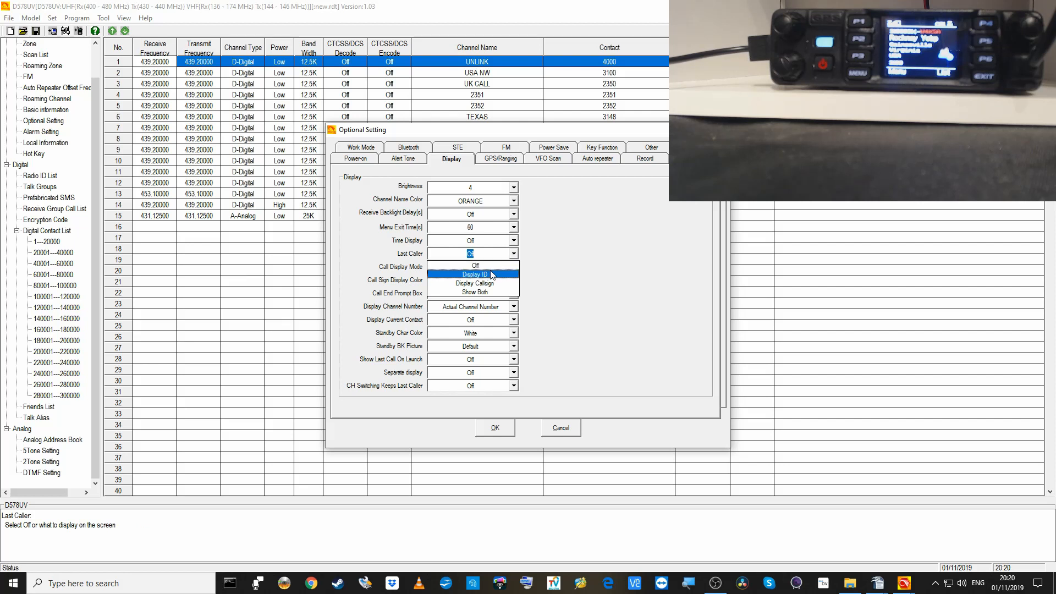
- Set Last Caller to Display Callsign and Call Display Mode to Call Sign Based
click(491, 283)
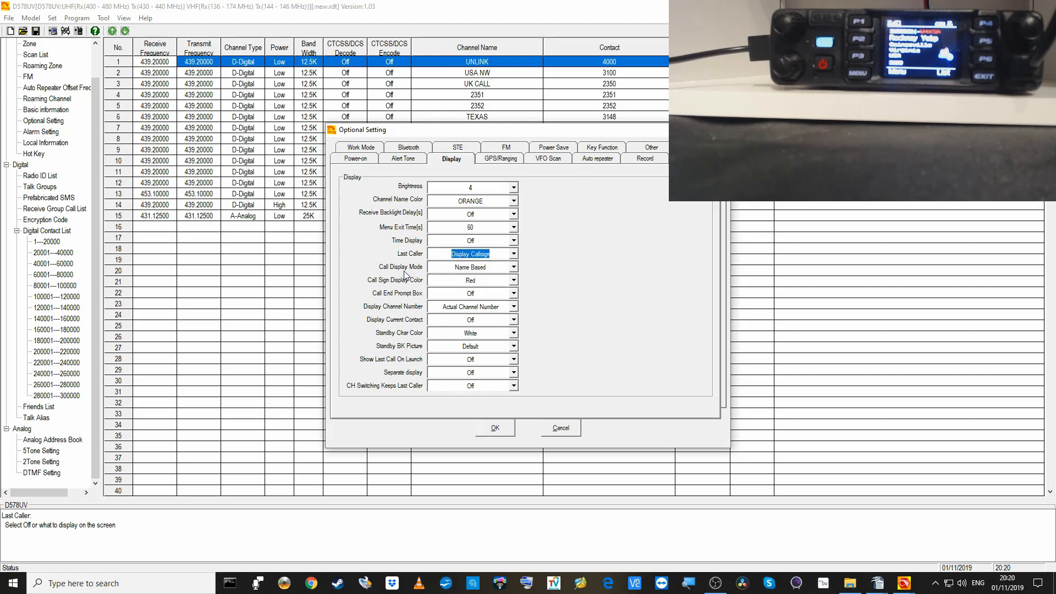
click(515, 268)
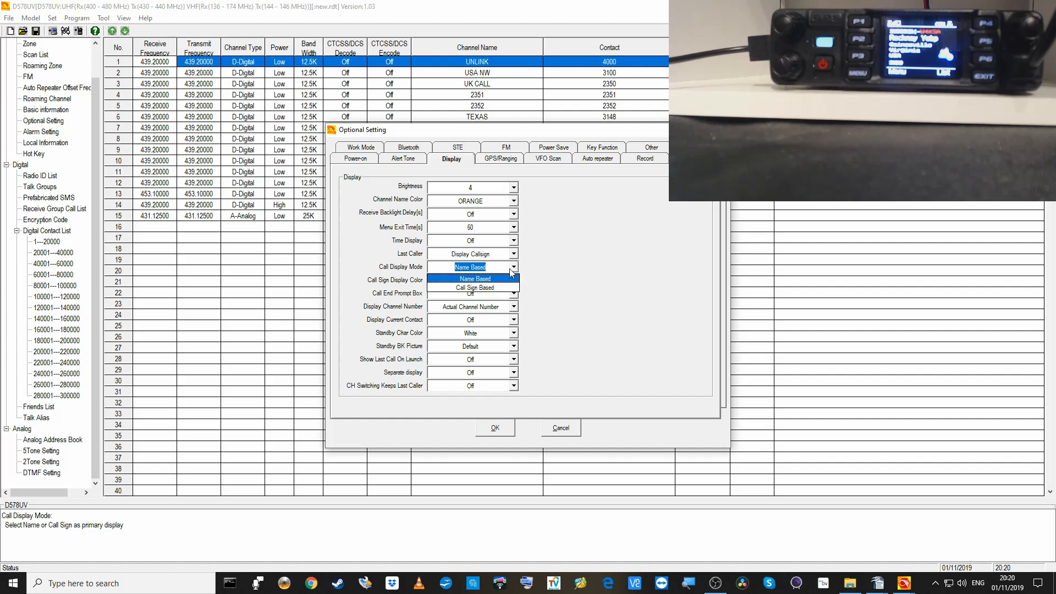
click(489, 288)
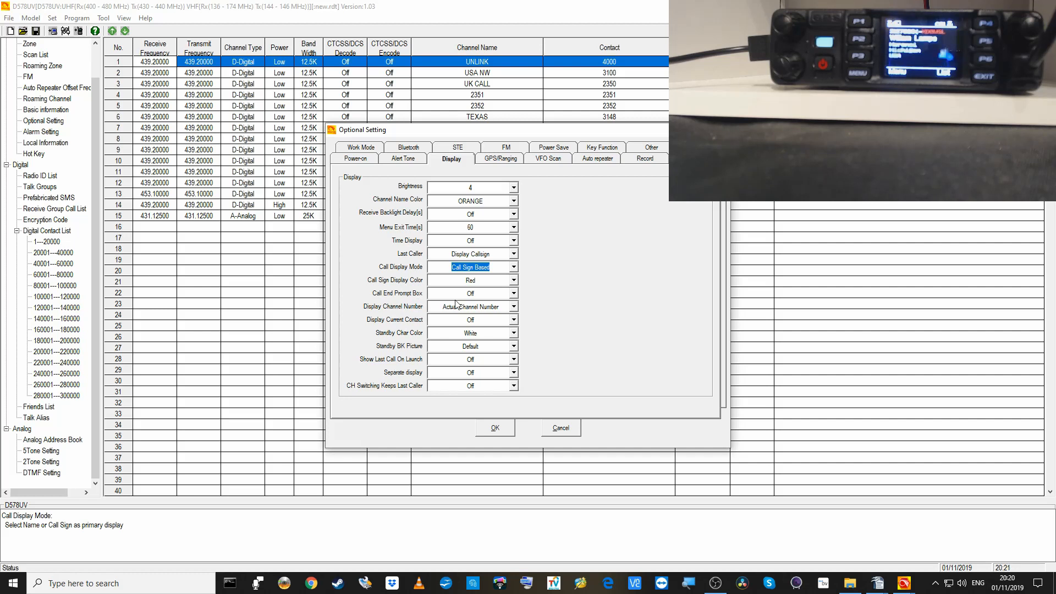
- Keep Call End Prompt Box at Off and set Display Current Contact to On
click(514, 294)
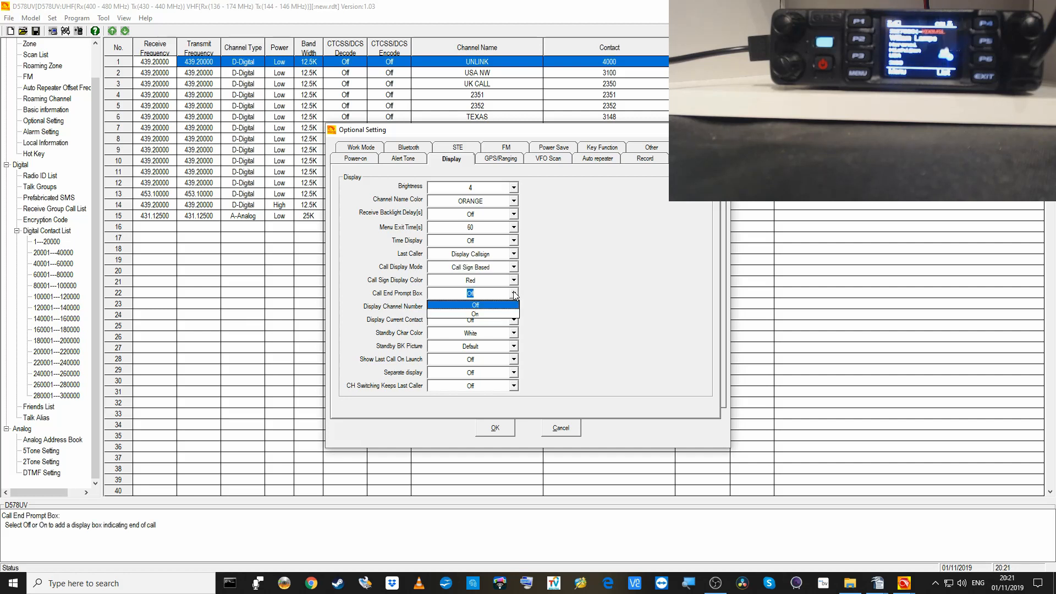
click(475, 307)
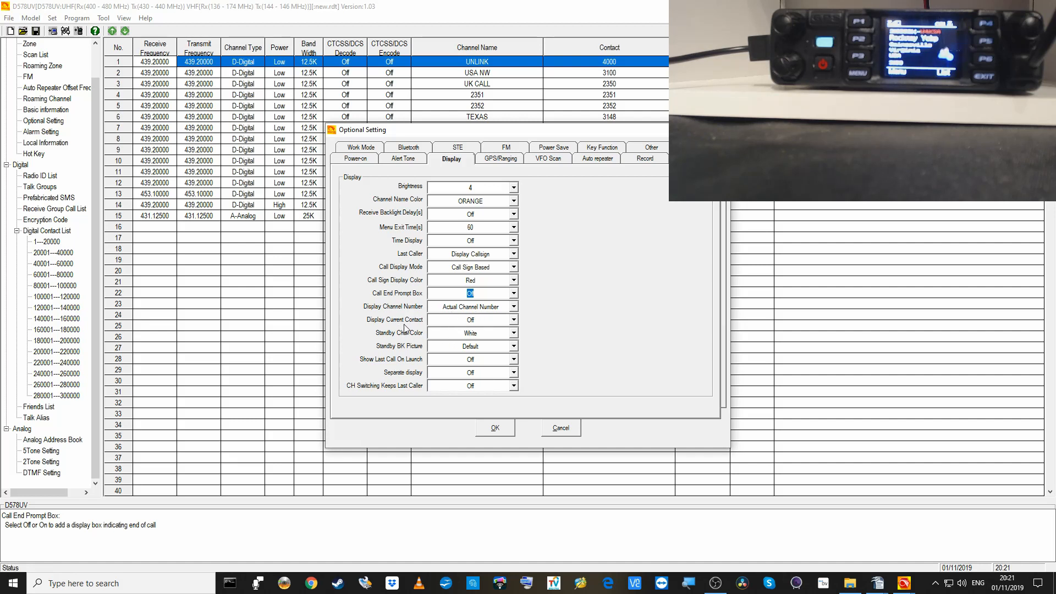
click(514, 323)
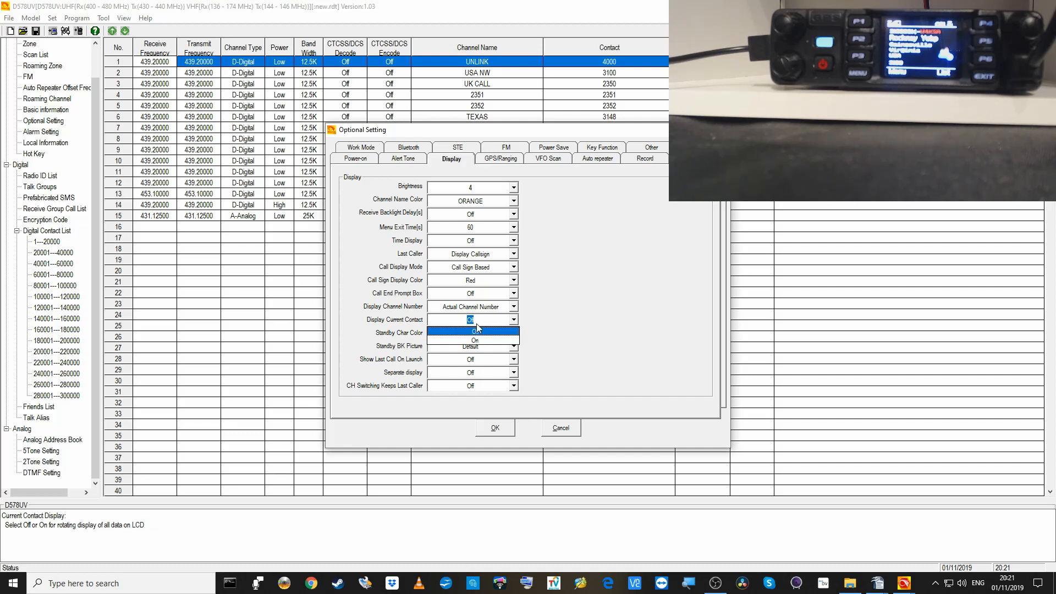
click(477, 340)
key(Down)
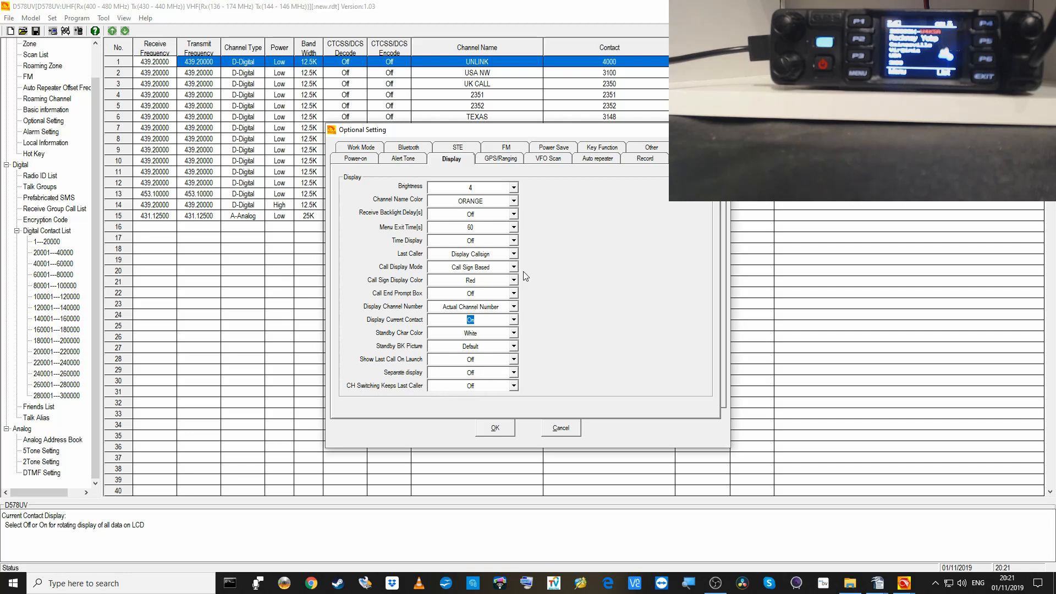
- Review the GPS/Ranging, VFO Scan, Key Function and Auto repeater sections of the optional settings
click(514, 149)
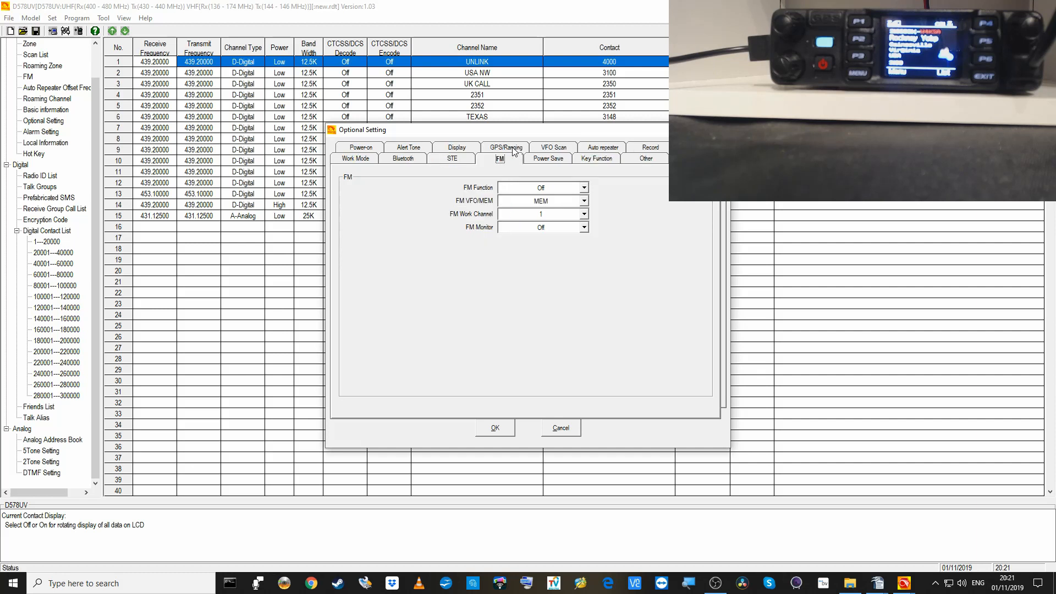
click(514, 150)
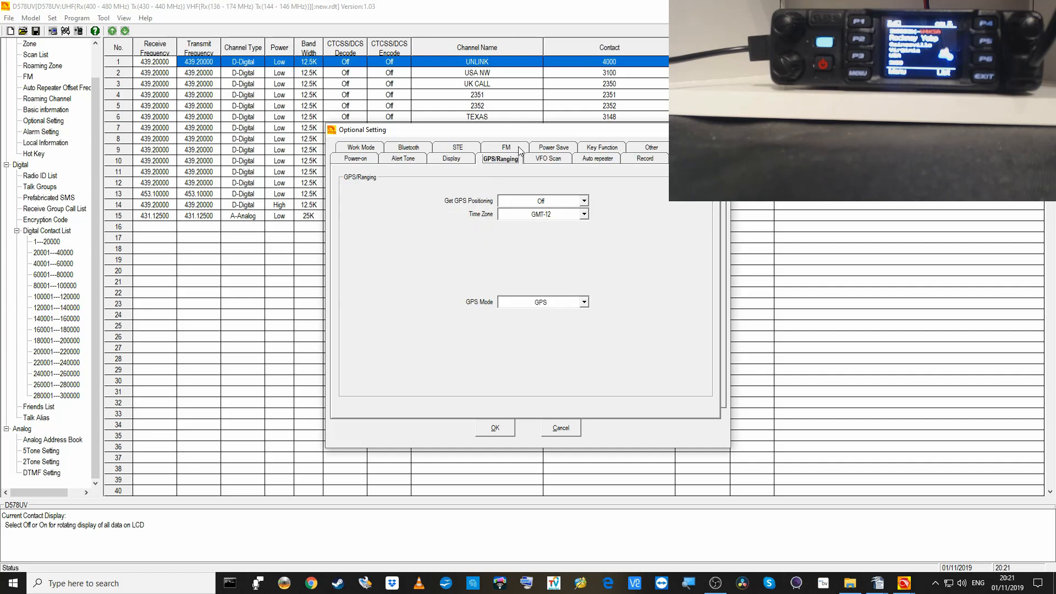
click(547, 150)
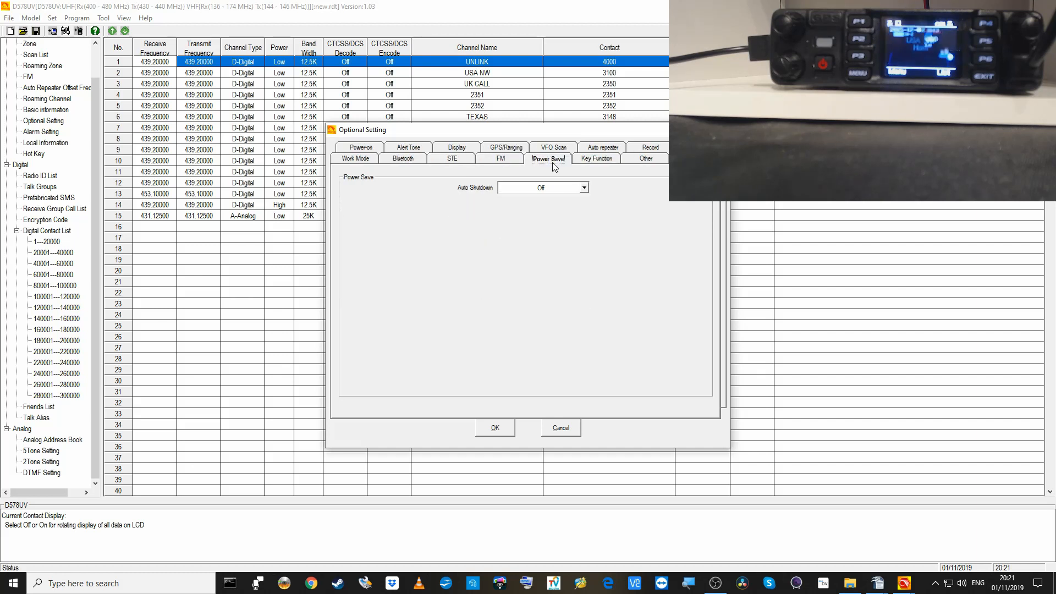
click(554, 148)
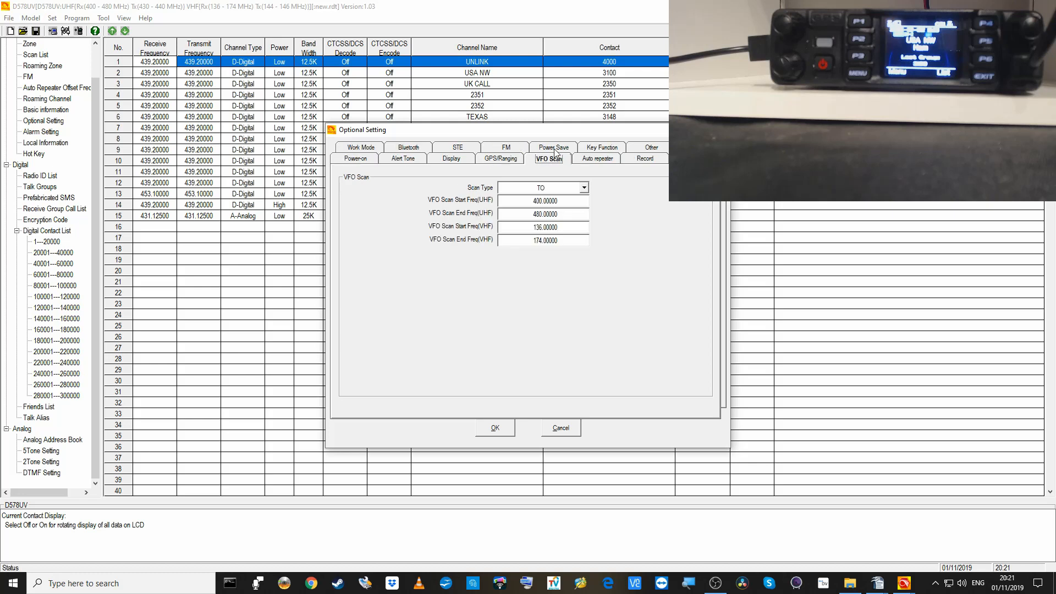
click(600, 150)
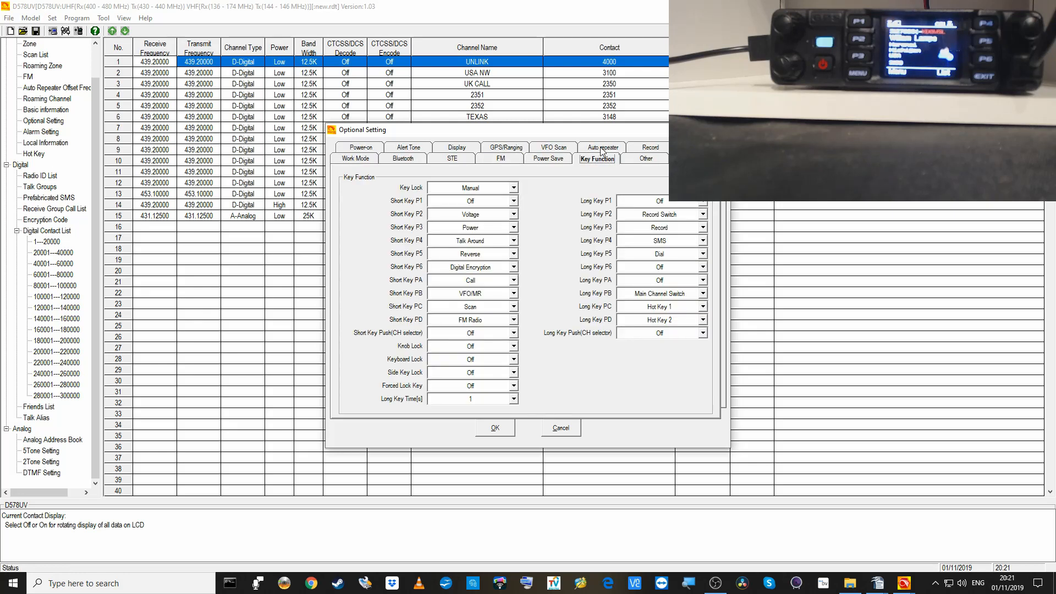
click(603, 149)
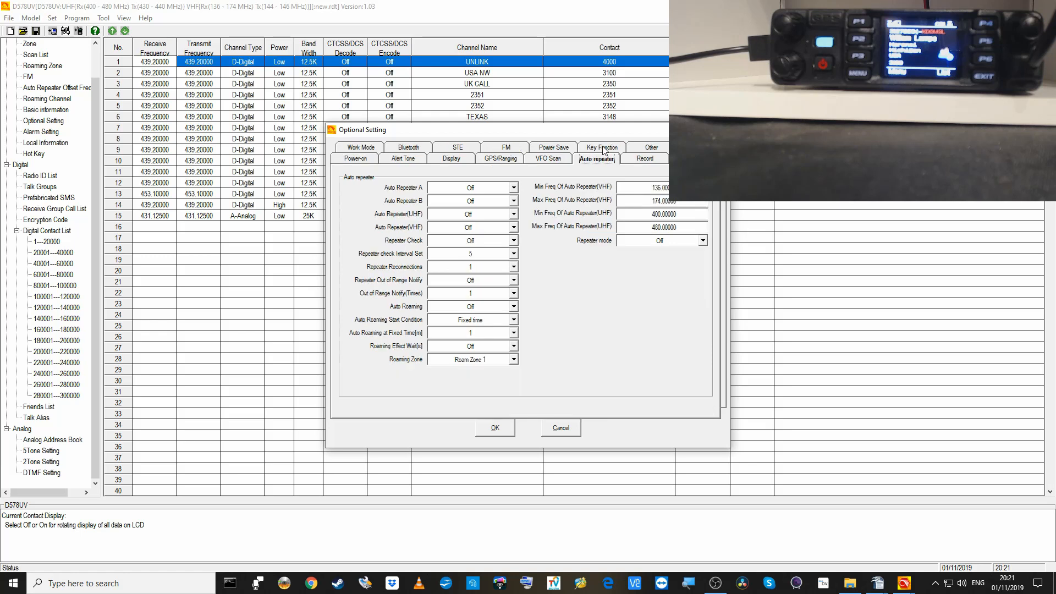
- In the Other section of the optional settings, set SQL Level(A) and SQL Level(B) to 1
click(651, 149)
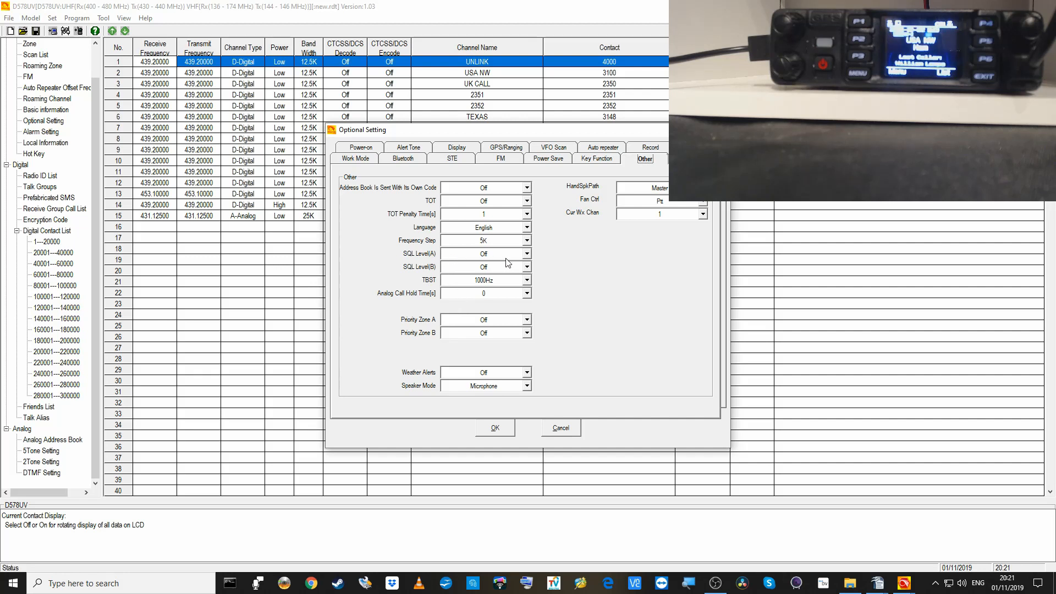
click(527, 254)
click(521, 264)
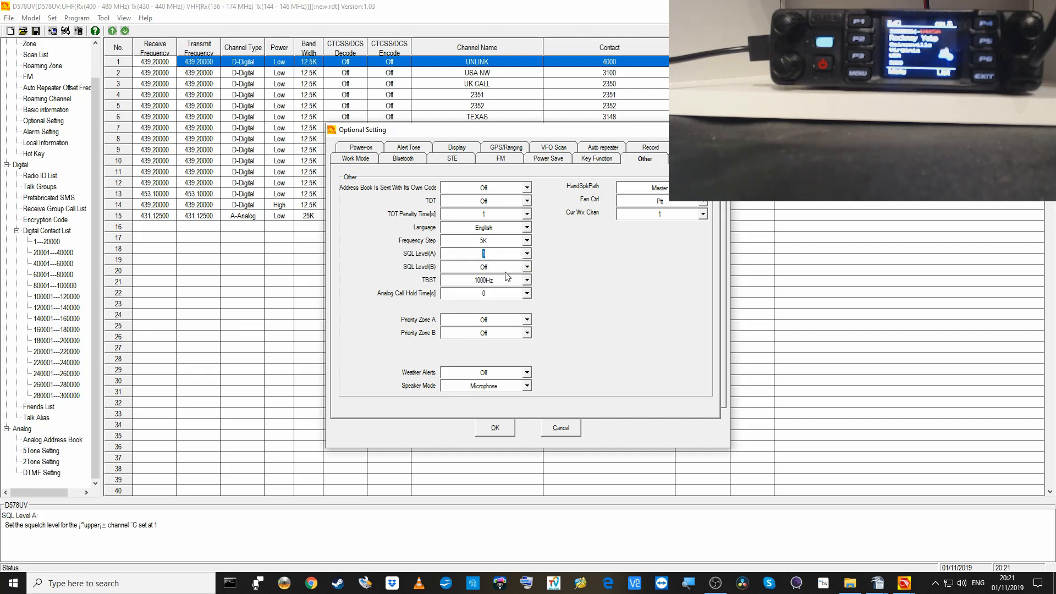
click(527, 267)
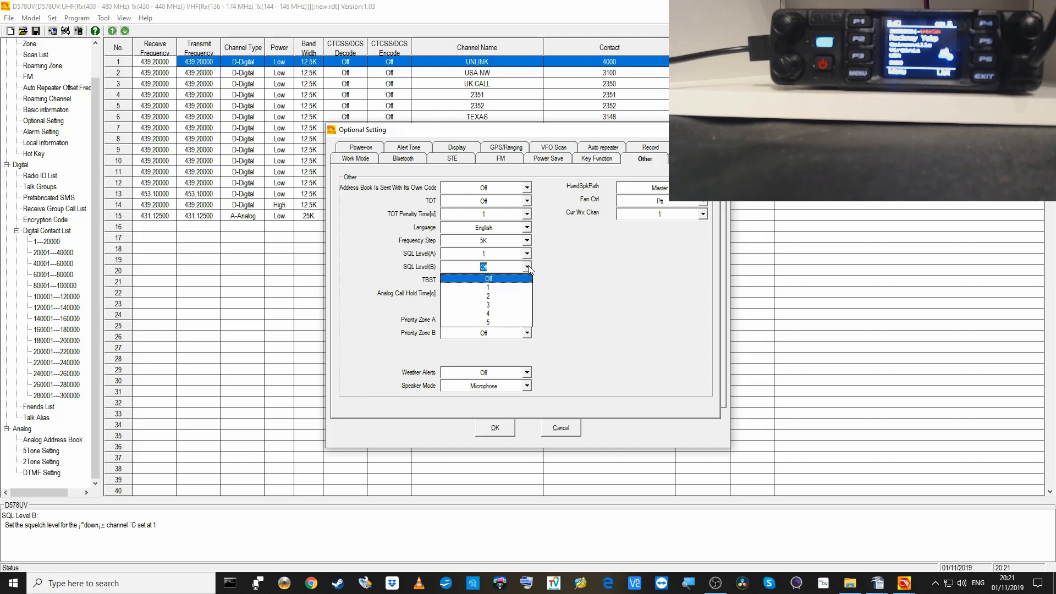
click(507, 287)
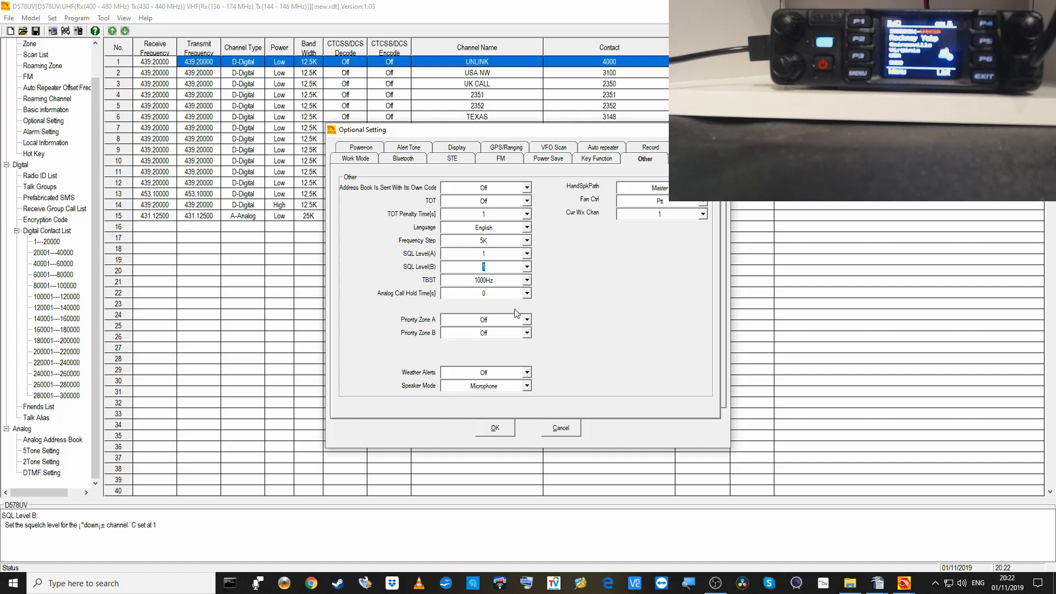
- In the Volume/Audio options, set Maximum Volume to 4 and Mic Gain to 5
click(698, 147)
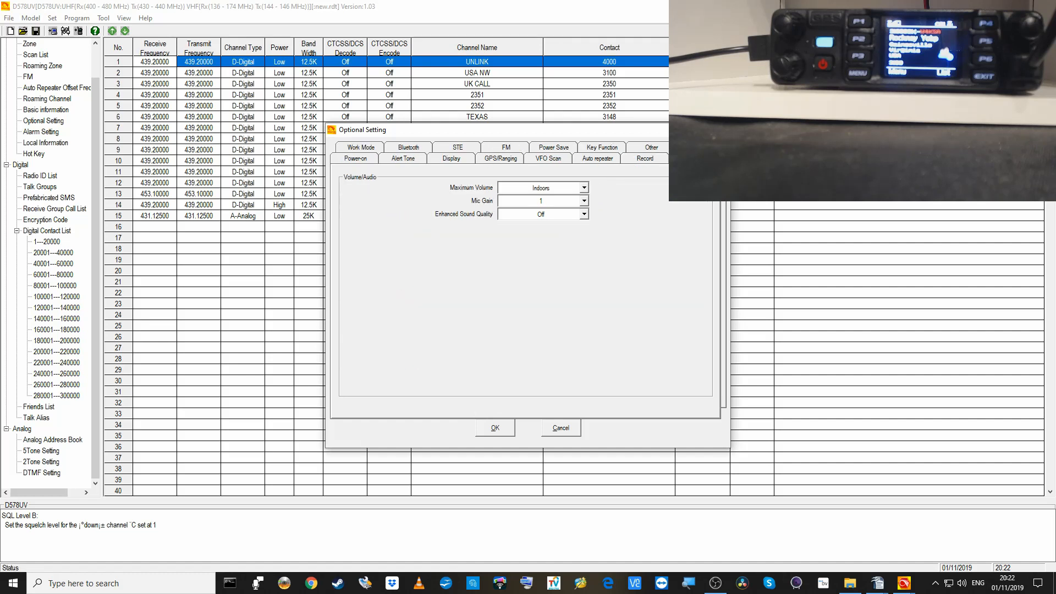
click(584, 189)
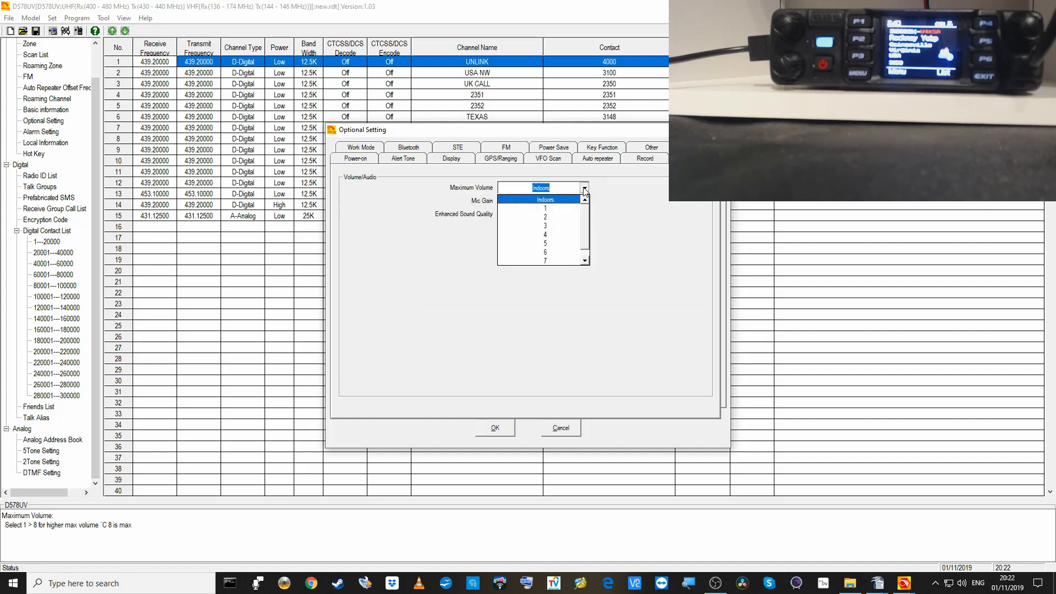
click(553, 236)
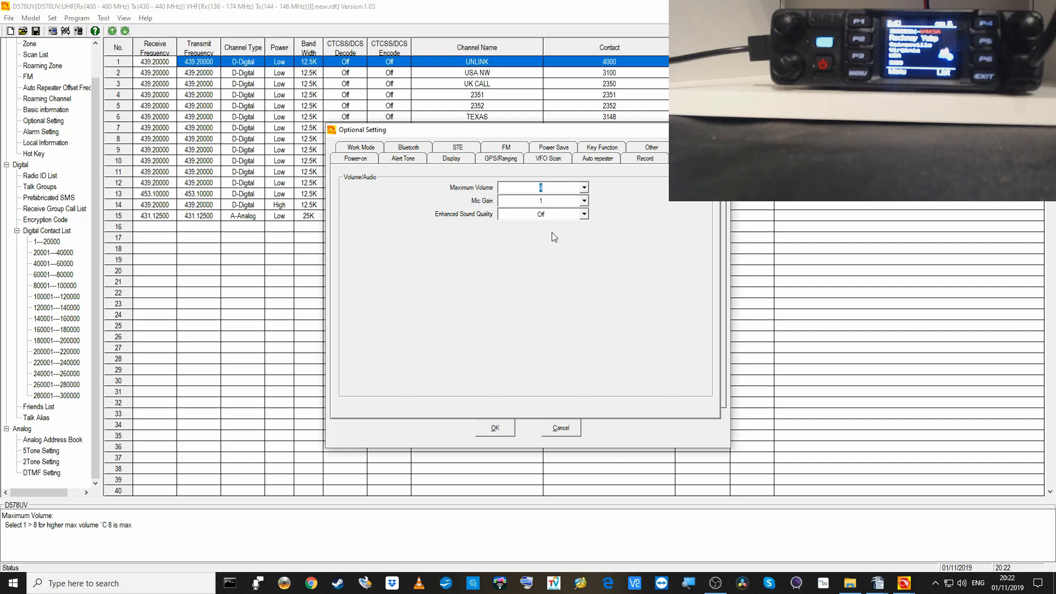
click(583, 200)
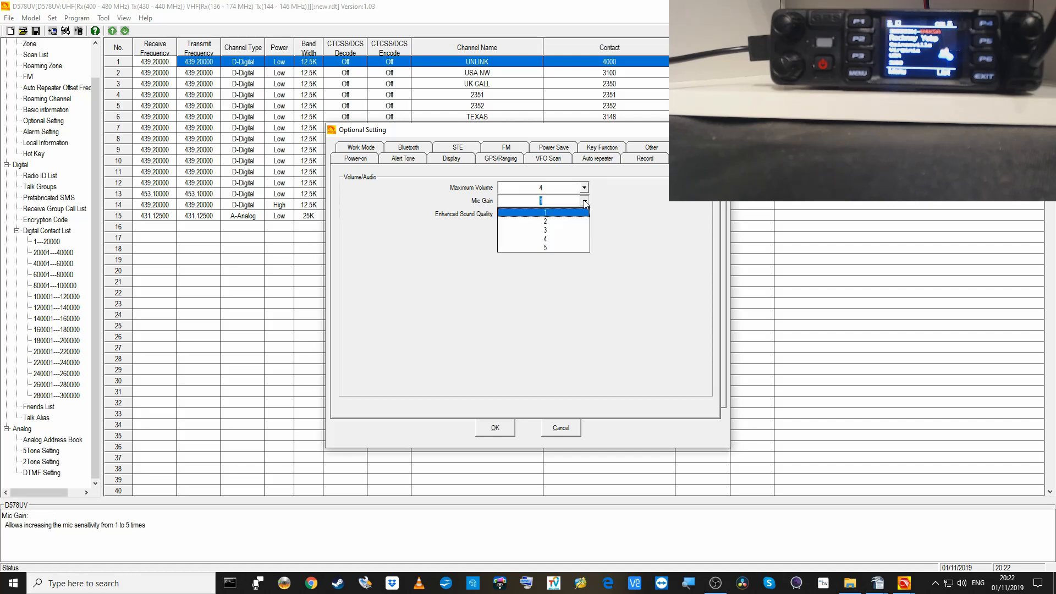
click(569, 248)
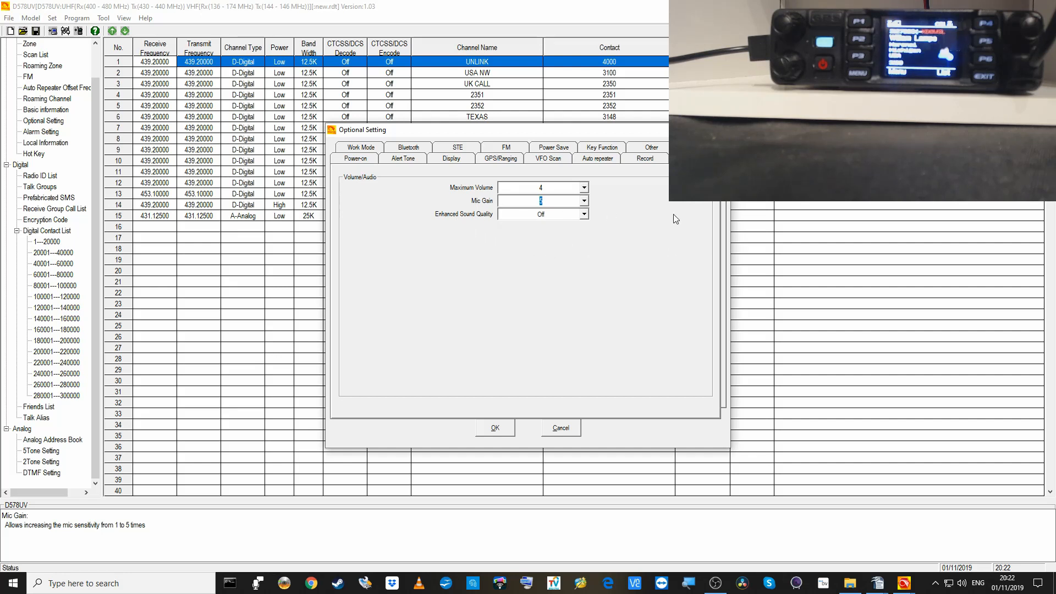
- In the Digital Fun options, set Dial Group Hold and Dial Private Hold to Infinite
click(699, 147)
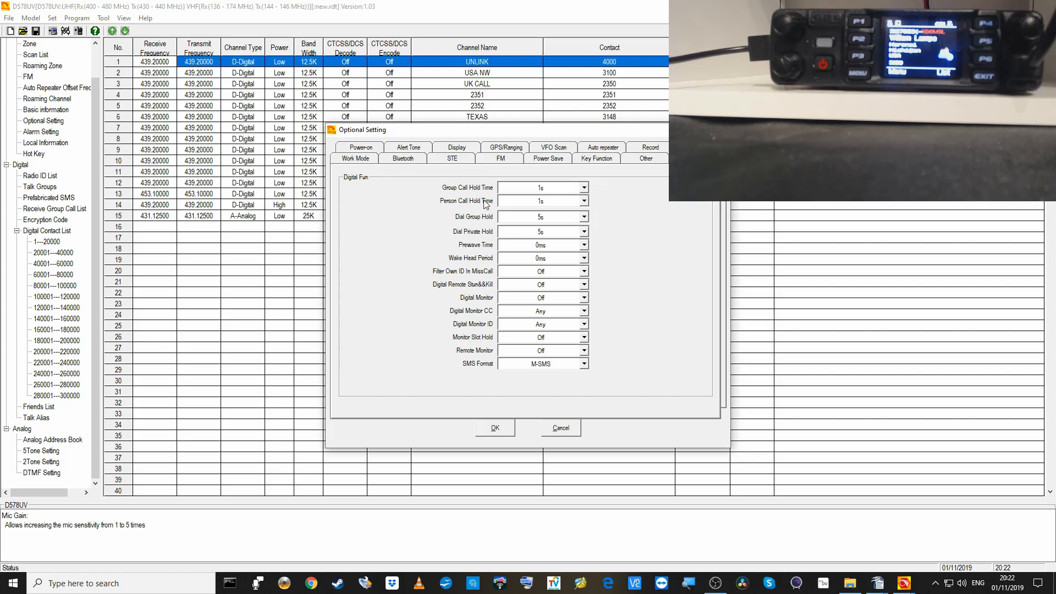
click(585, 218)
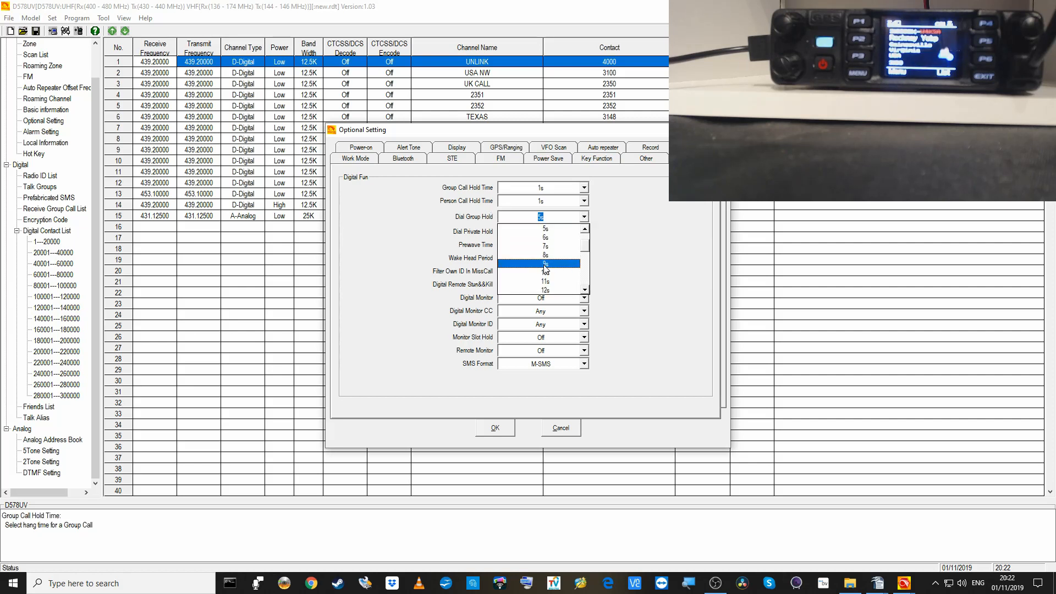
scroll(550, 270, down, 7)
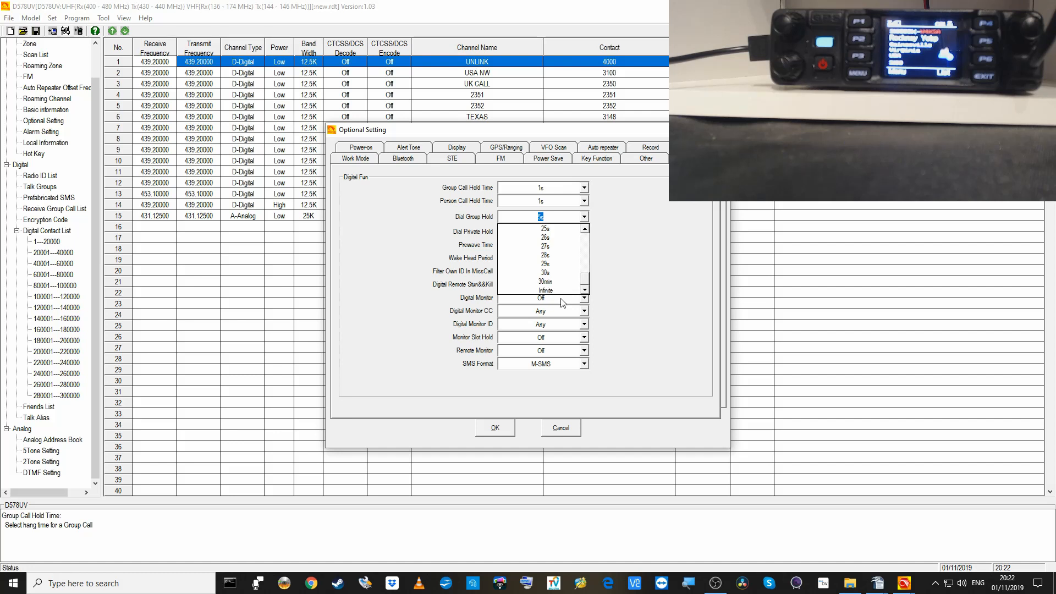
click(544, 290)
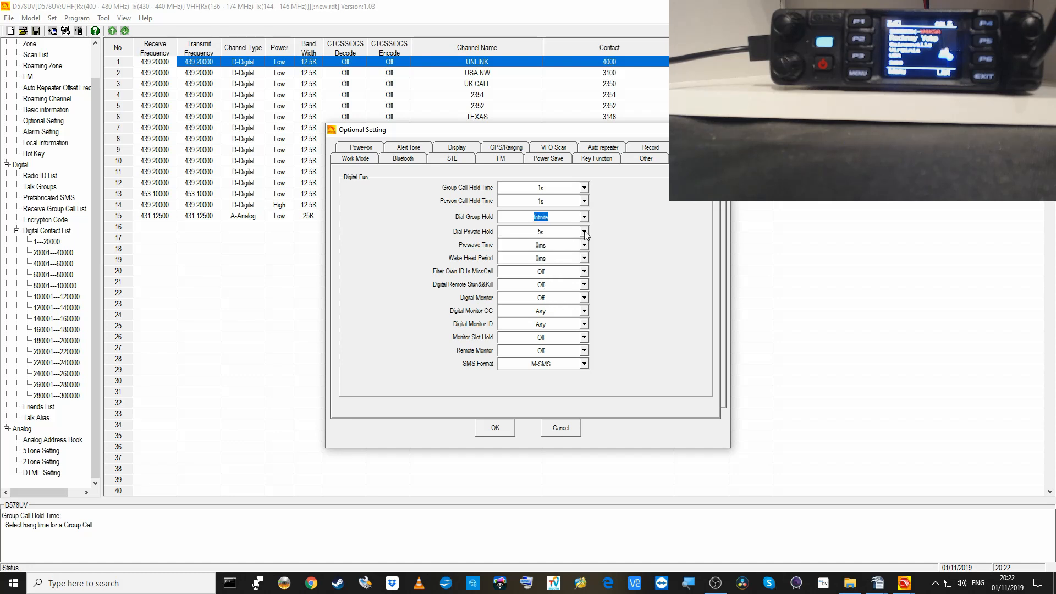
click(584, 231)
scroll(581, 264, down, 7)
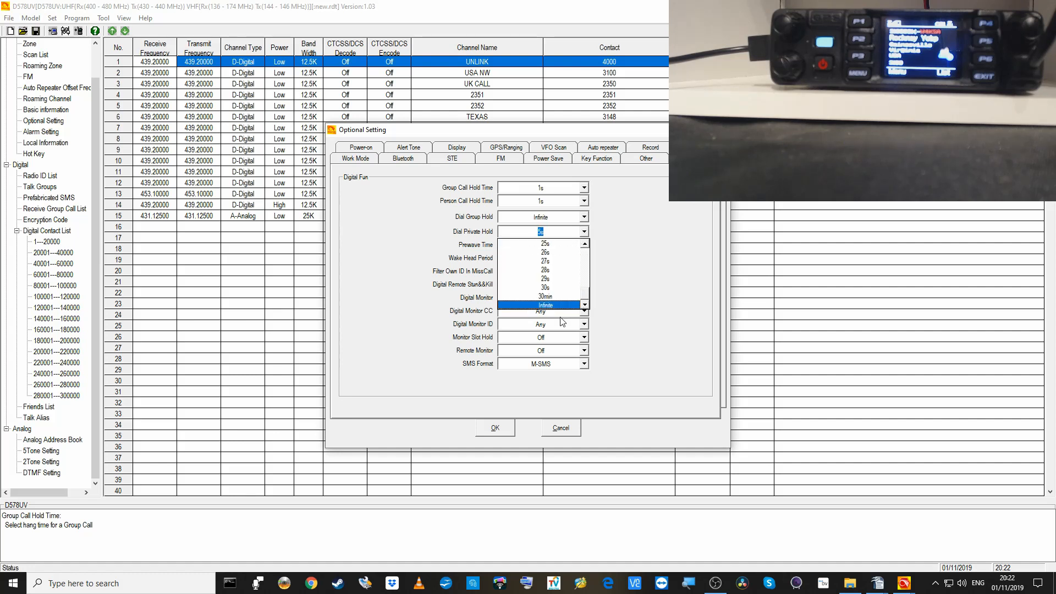
click(543, 305)
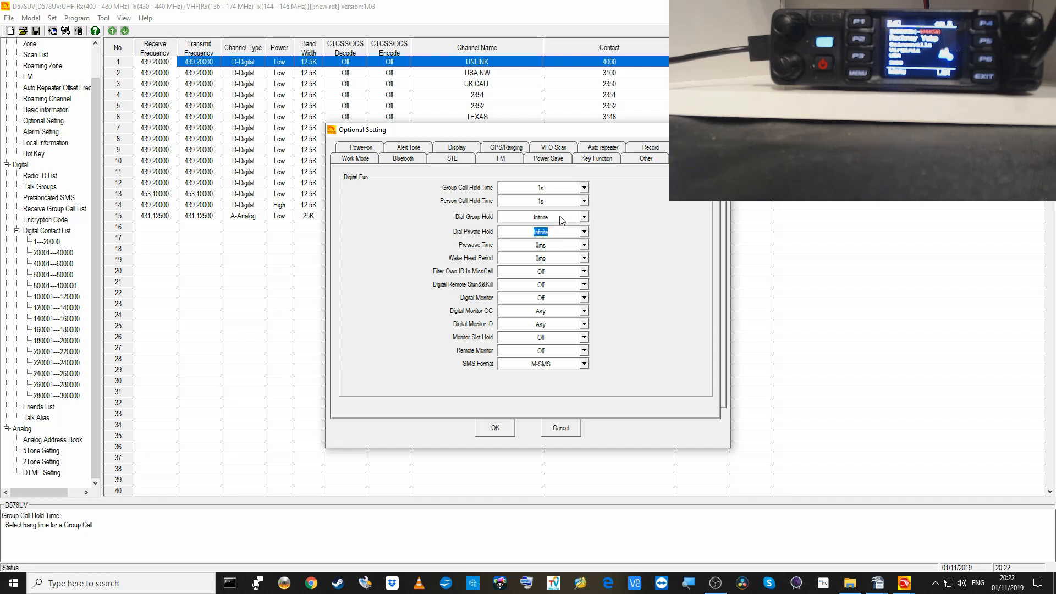
- Set Group Call Hold Time and Person Call Hold Time to 10s and accept the optional settings
click(585, 189)
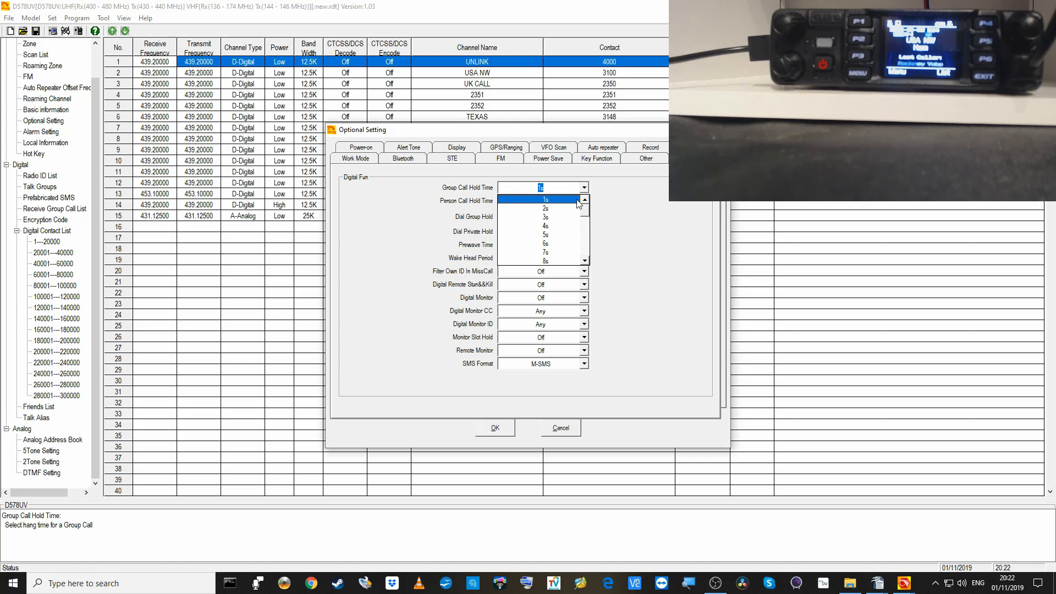
click(584, 261)
click(585, 262)
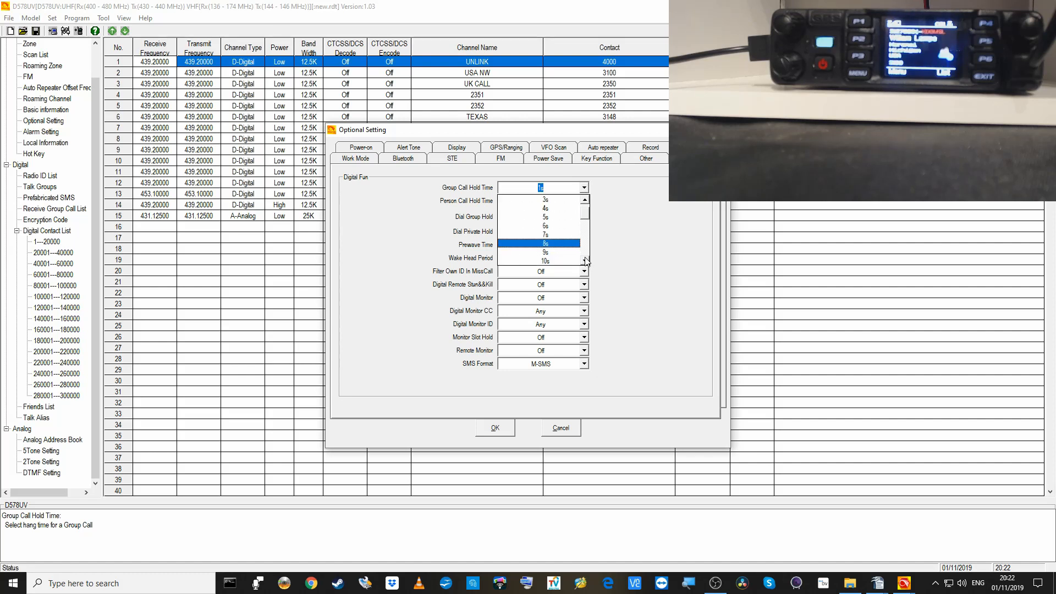
click(560, 262)
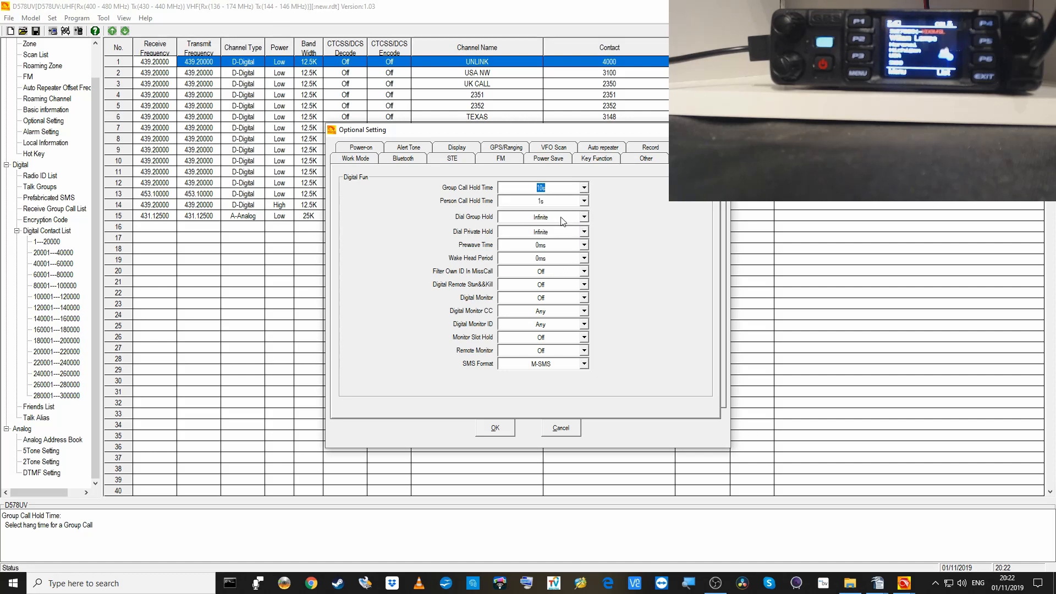
click(584, 201)
drag(584, 226, 583, 232)
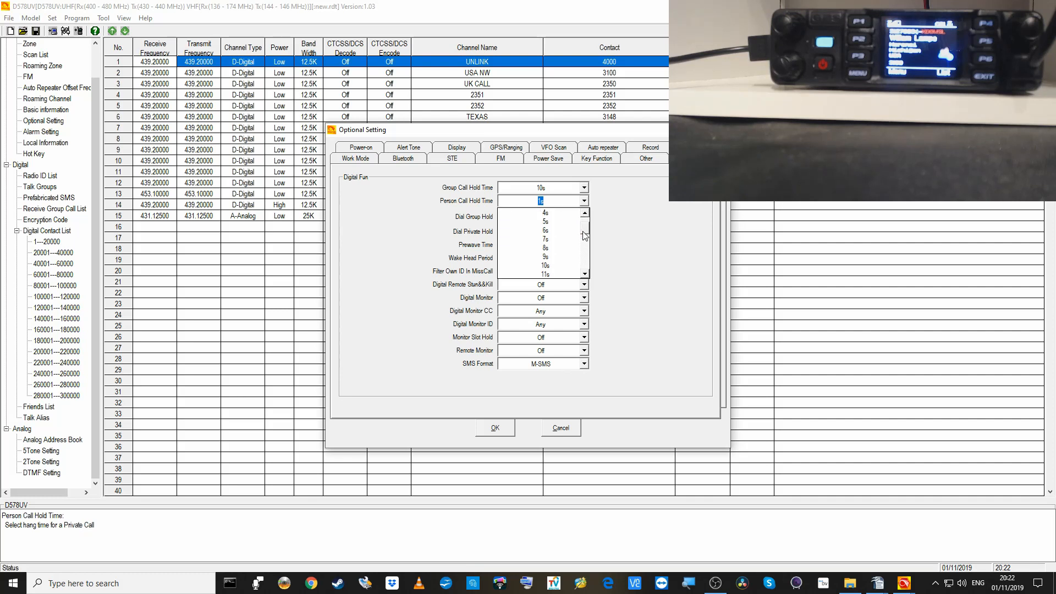
click(550, 266)
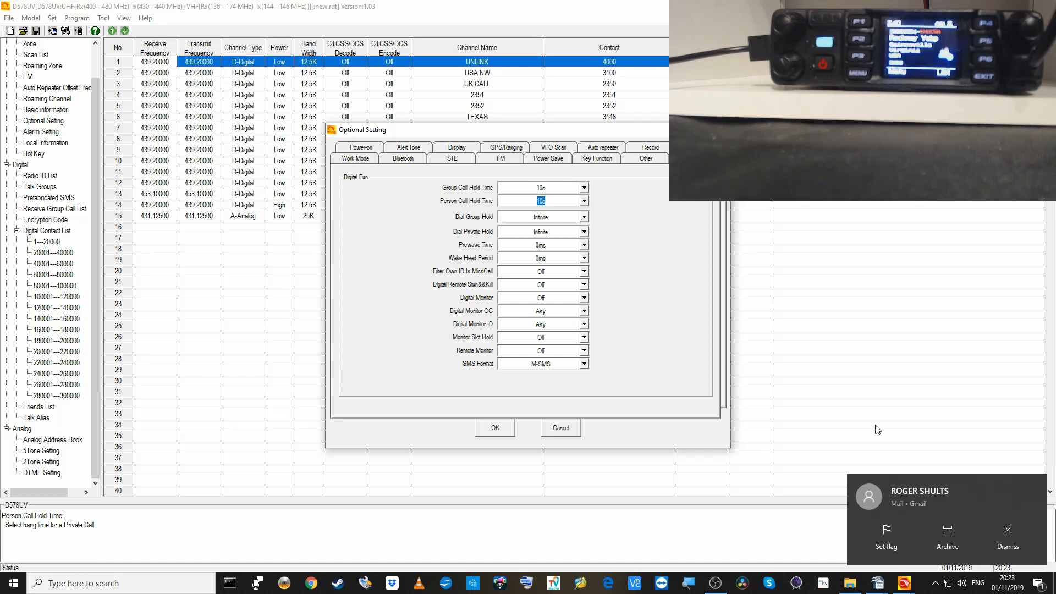
click(1007, 529)
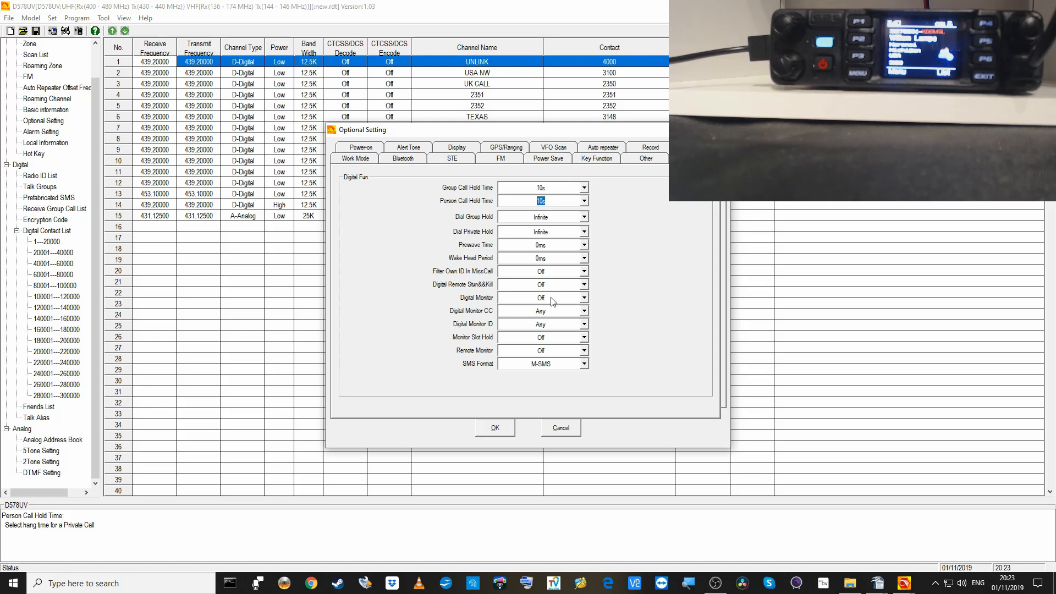
click(492, 428)
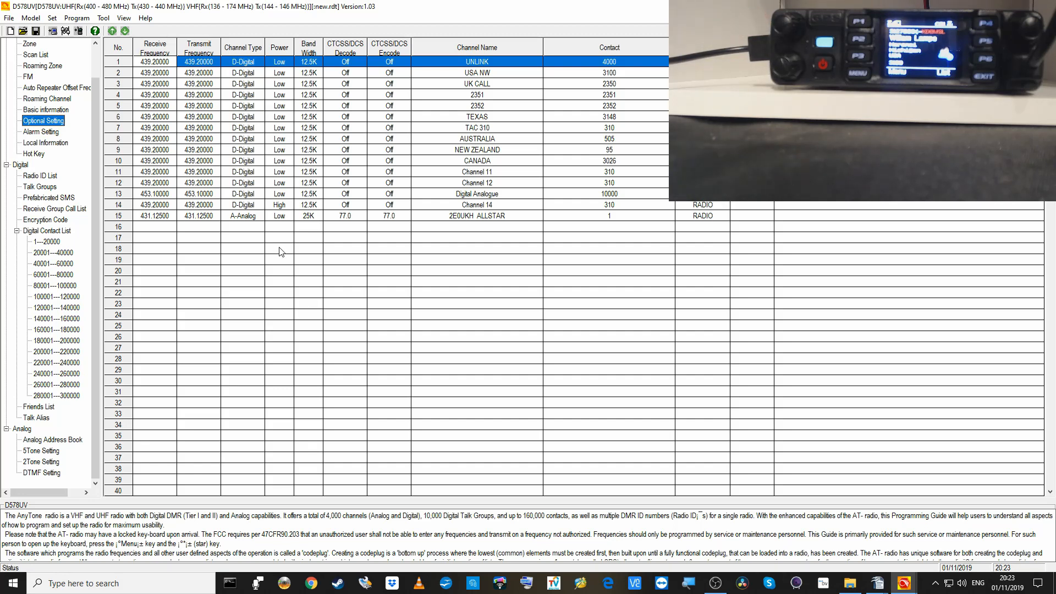
- Select COM12 as the communication port for the radio and confirm it
click(76, 18)
click(76, 30)
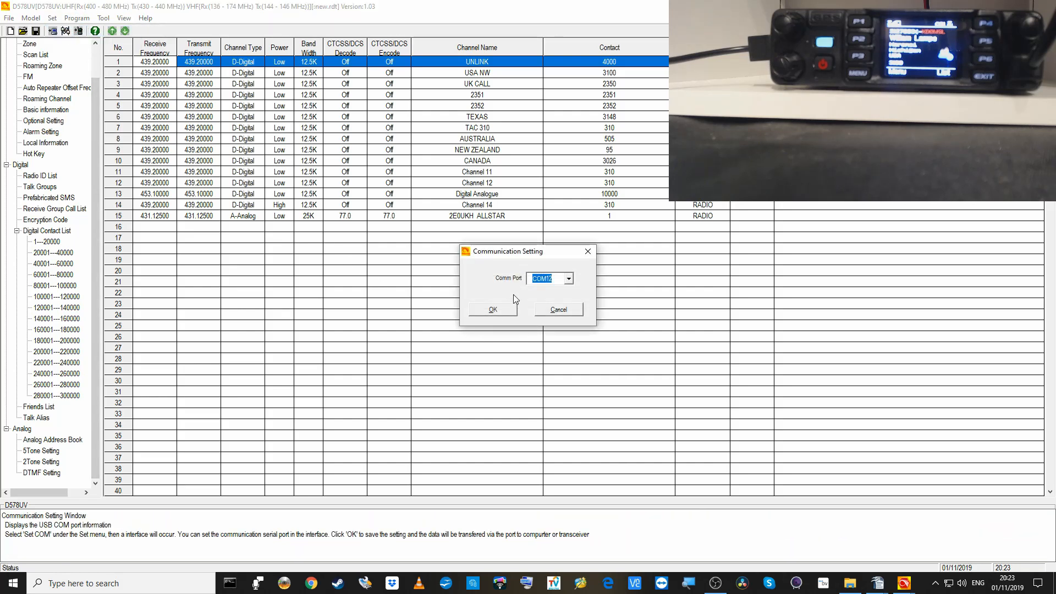
click(568, 280)
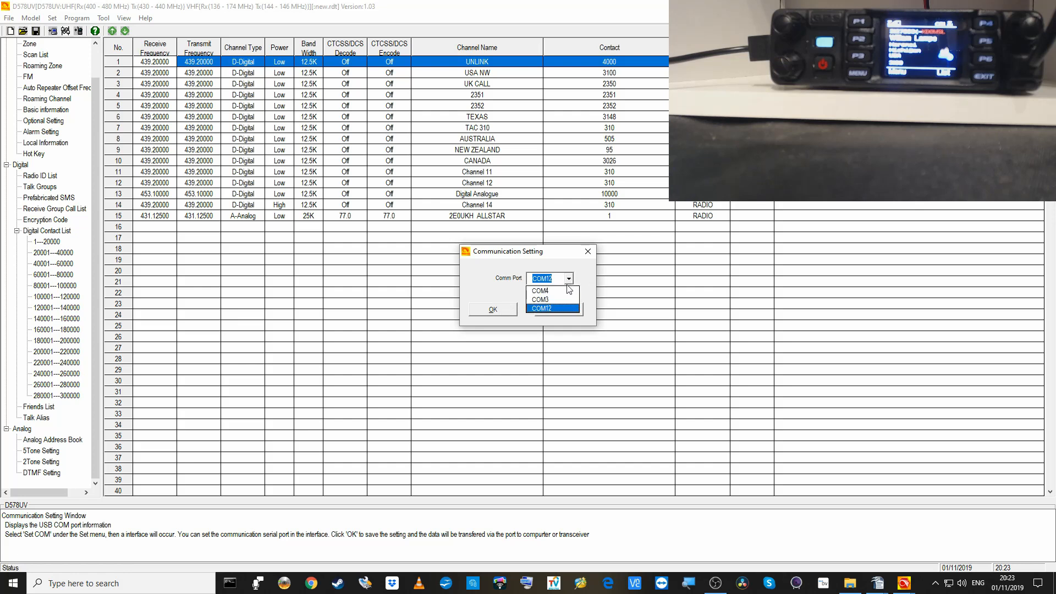
click(542, 308)
click(493, 309)
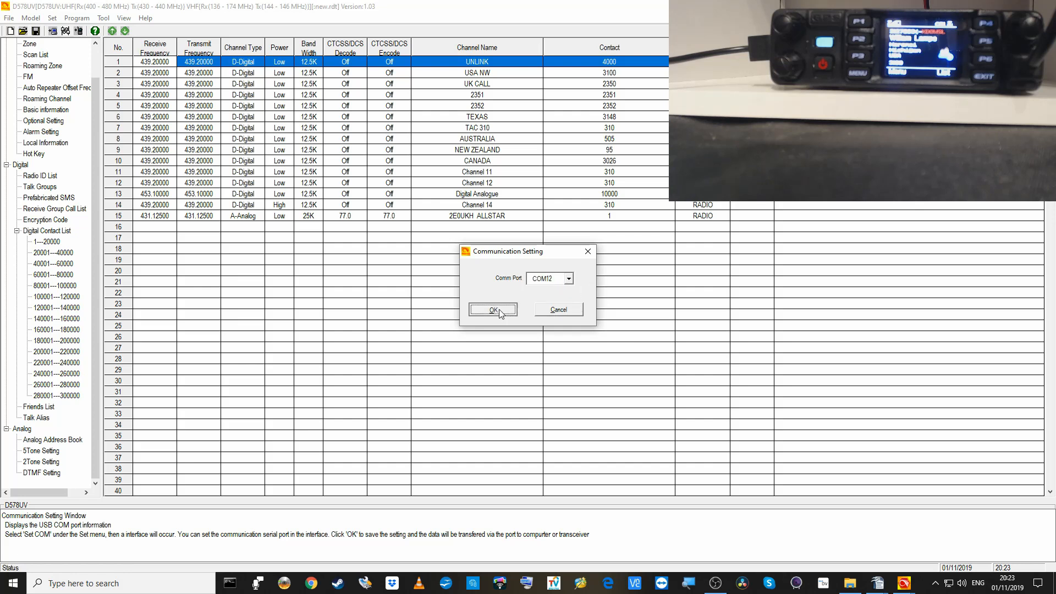
- Write the codeplug to the radio with Other Data included
click(77, 18)
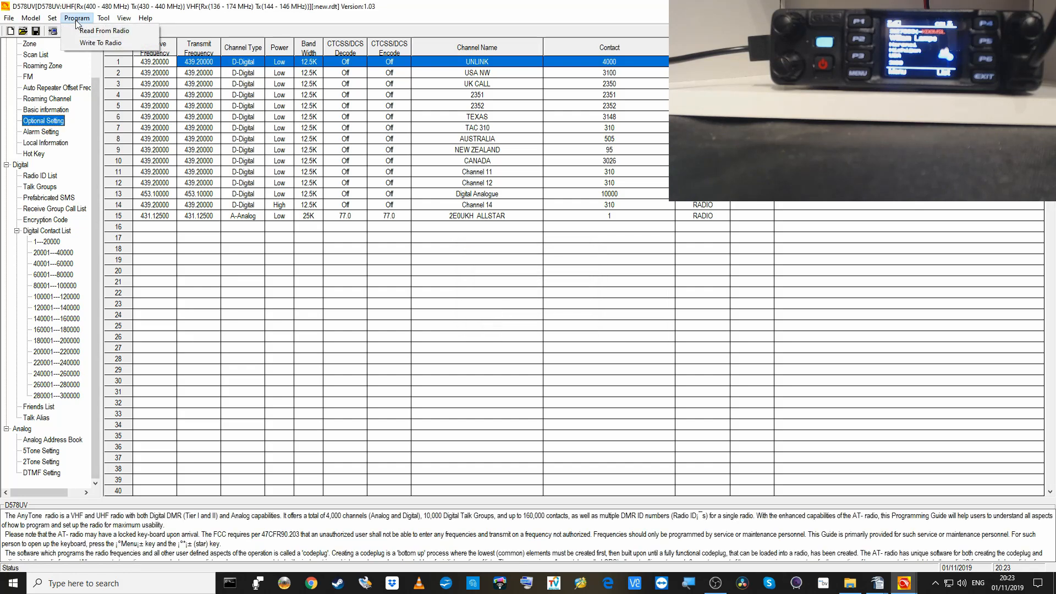
click(103, 44)
click(532, 325)
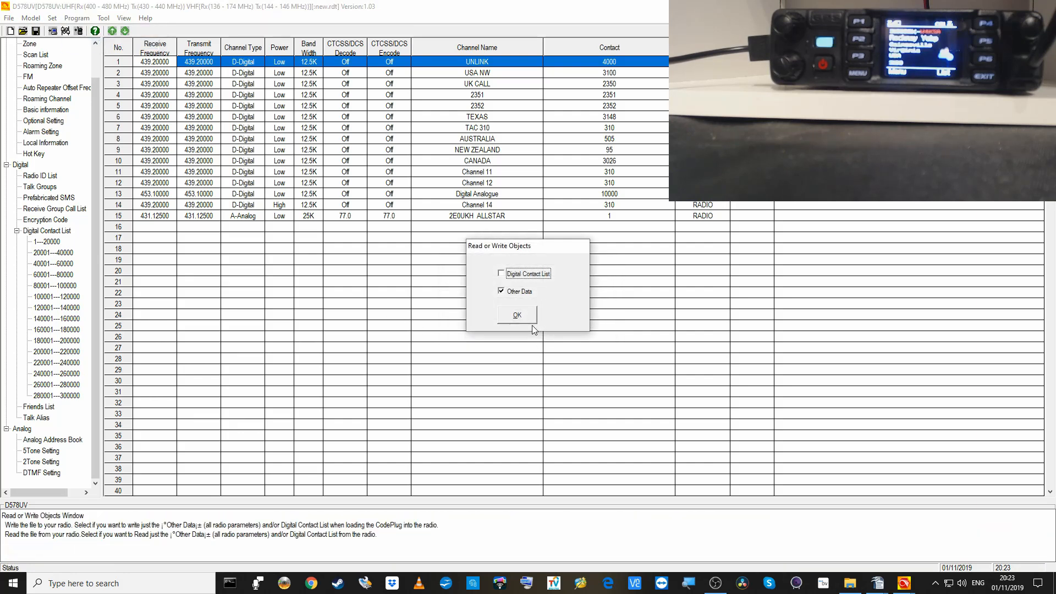
click(501, 274)
click(502, 275)
click(517, 316)
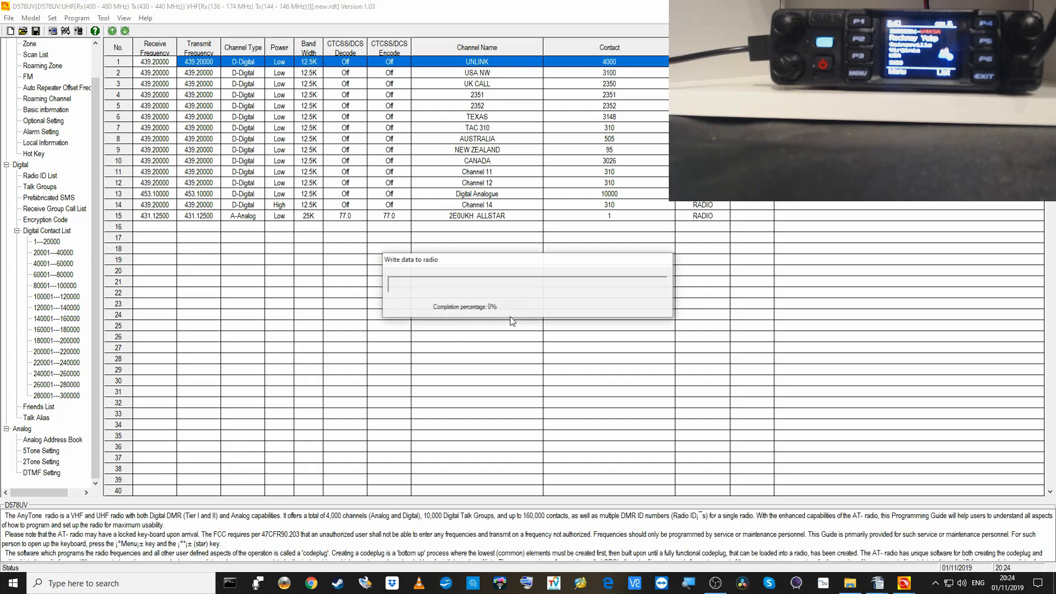